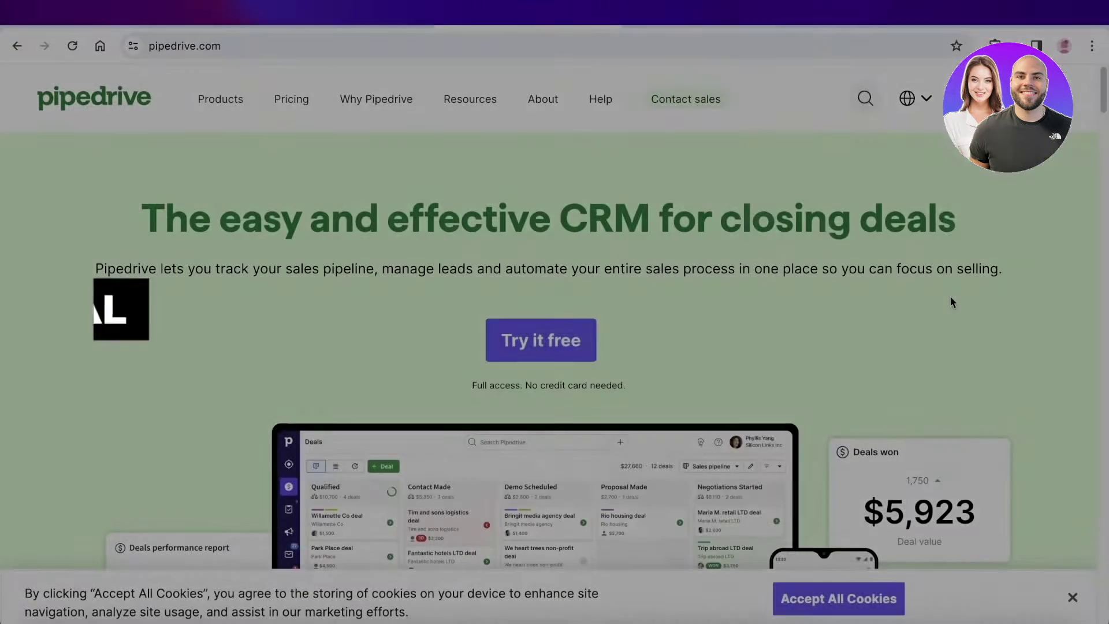
Review the Pipedrive homepage down to the app integrations and plans sections, and check the free-trial sign-up form.
{"action": "scroll", "coordinate": [893, 320], "scroll_direction": "down", "scroll_amount": 6}
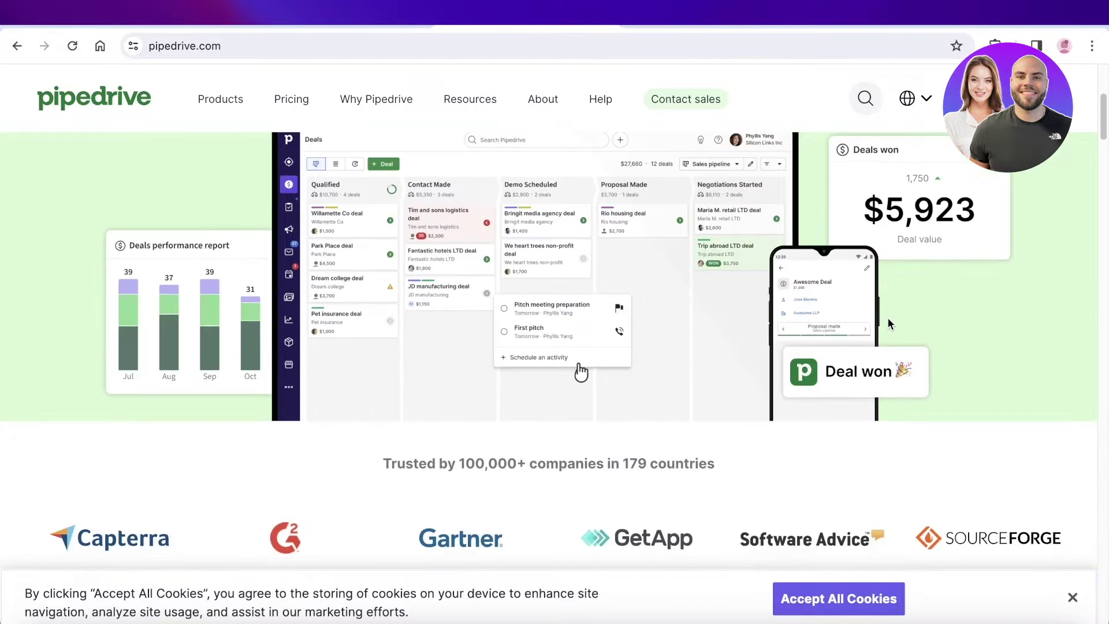
{"action": "scroll", "coordinate": [866, 283], "scroll_direction": "down", "scroll_amount": 7}
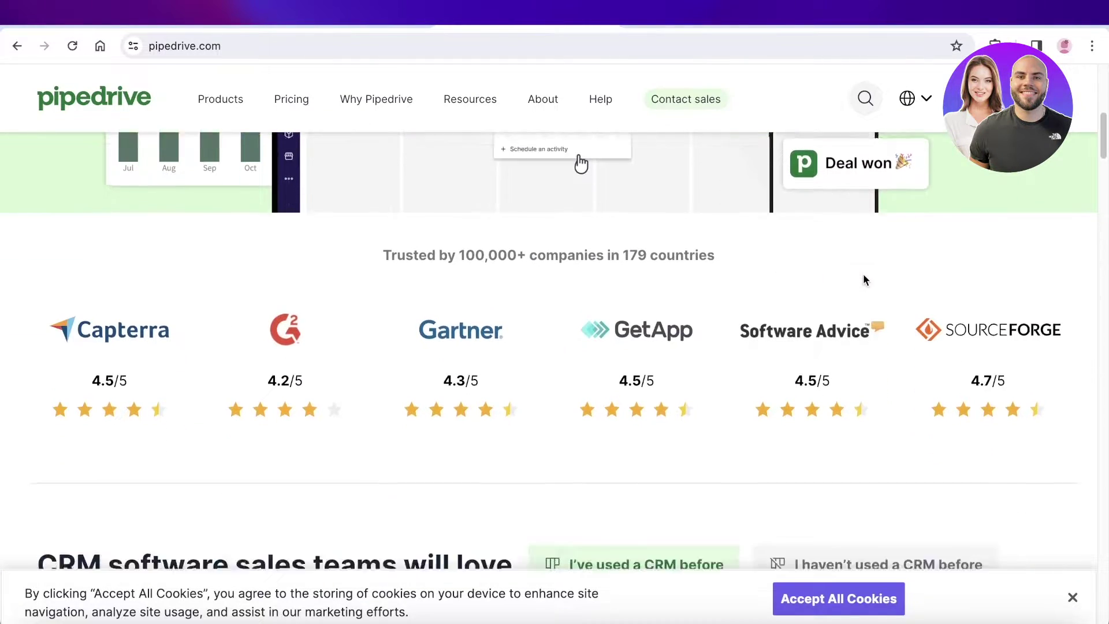
{"action": "scroll", "coordinate": [858, 283], "scroll_direction": "down", "scroll_amount": 12}
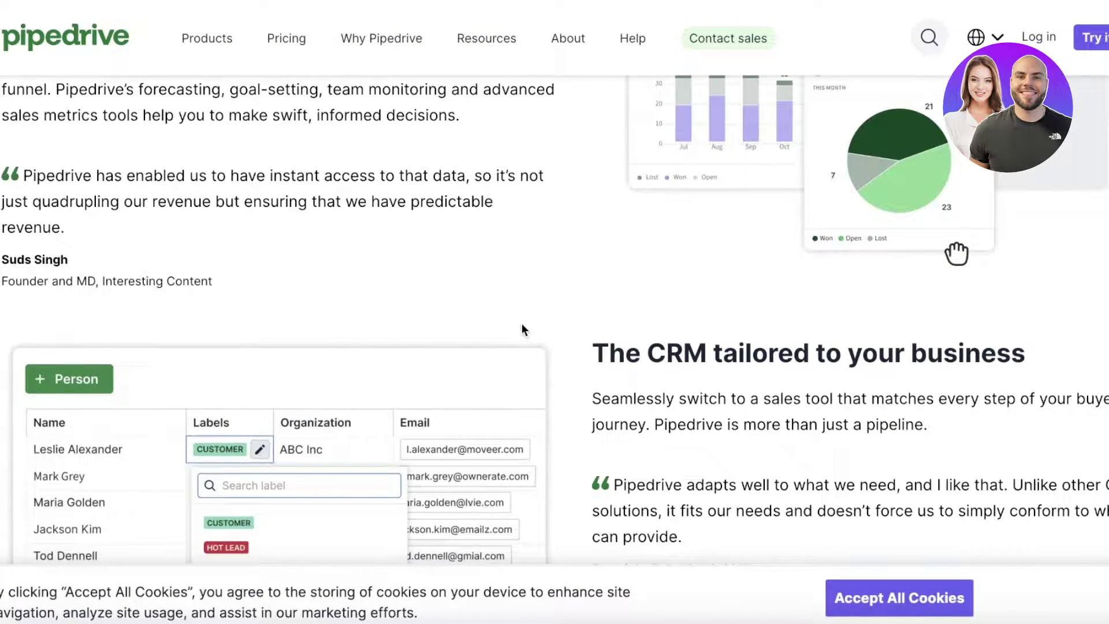
{"action": "scroll", "coordinate": [529, 362], "scroll_direction": "down", "scroll_amount": 3}
{"action": "scroll", "coordinate": [532, 364], "scroll_direction": "down", "scroll_amount": 4}
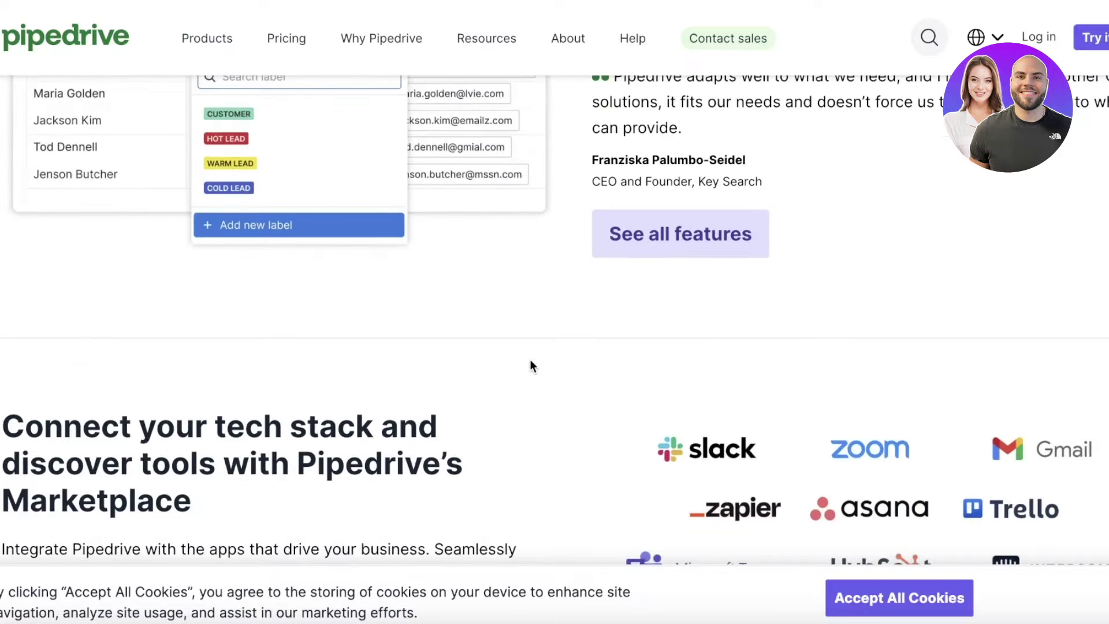
{"action": "scroll", "coordinate": [530, 361], "scroll_direction": "down", "scroll_amount": 5}
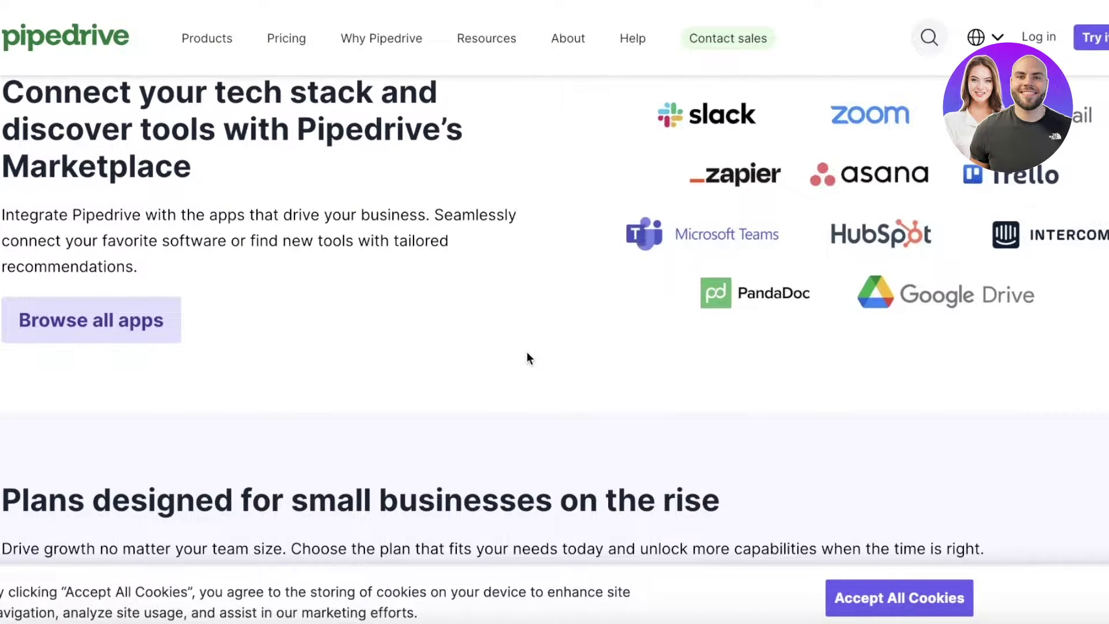
{"action": "scroll", "coordinate": [578, 323], "scroll_direction": "down", "scroll_amount": 1}
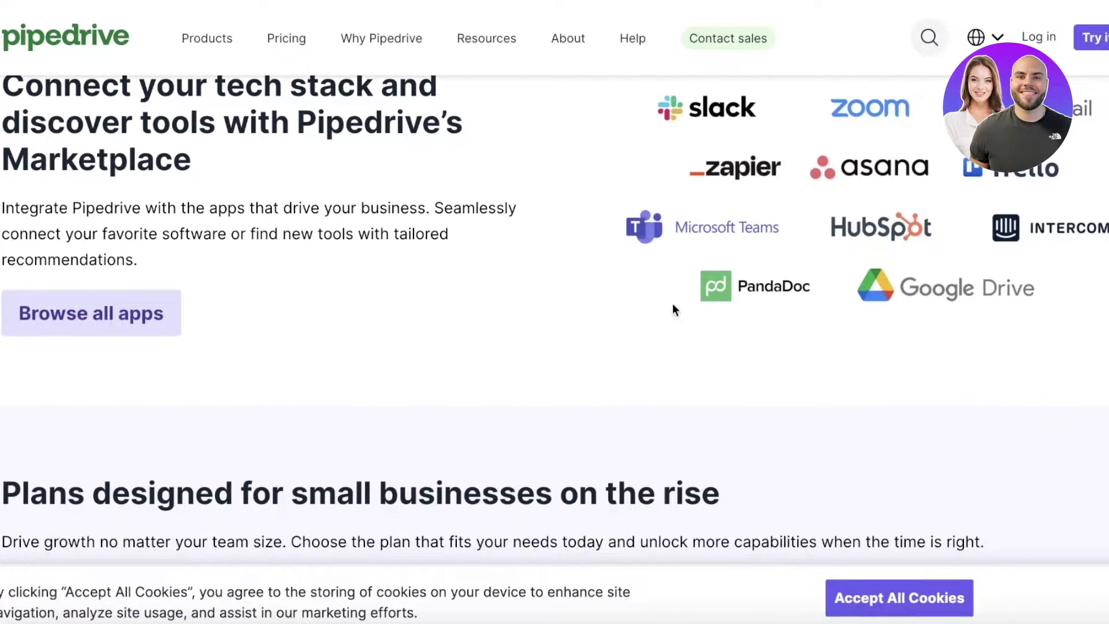
{"action": "left_click", "coordinate": [1100, 40]}
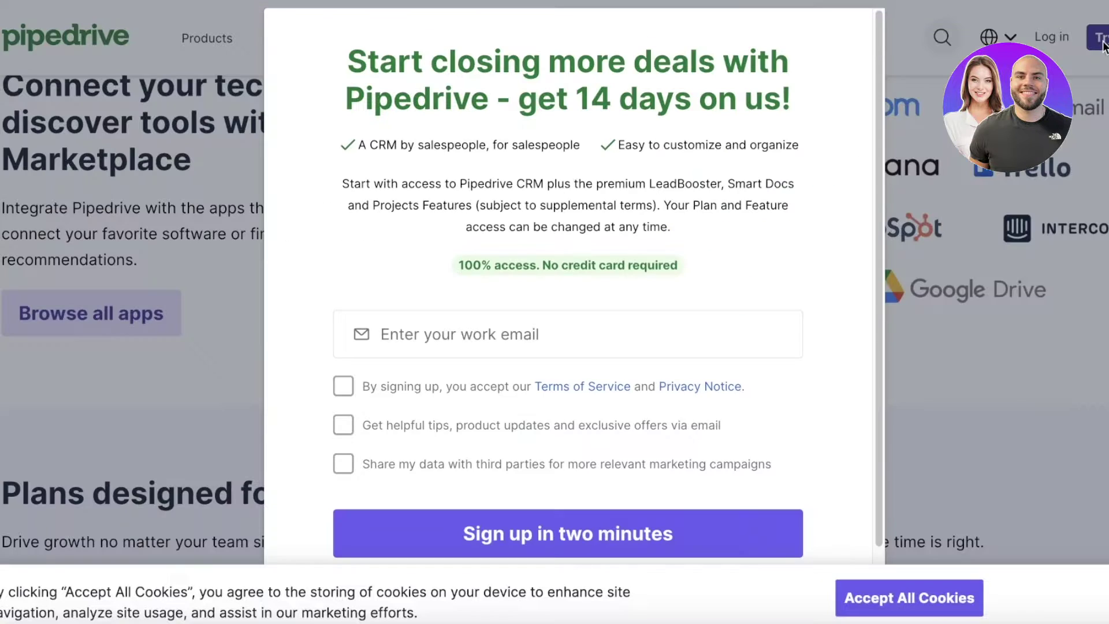
{"action": "left_click", "coordinate": [965, 265]}
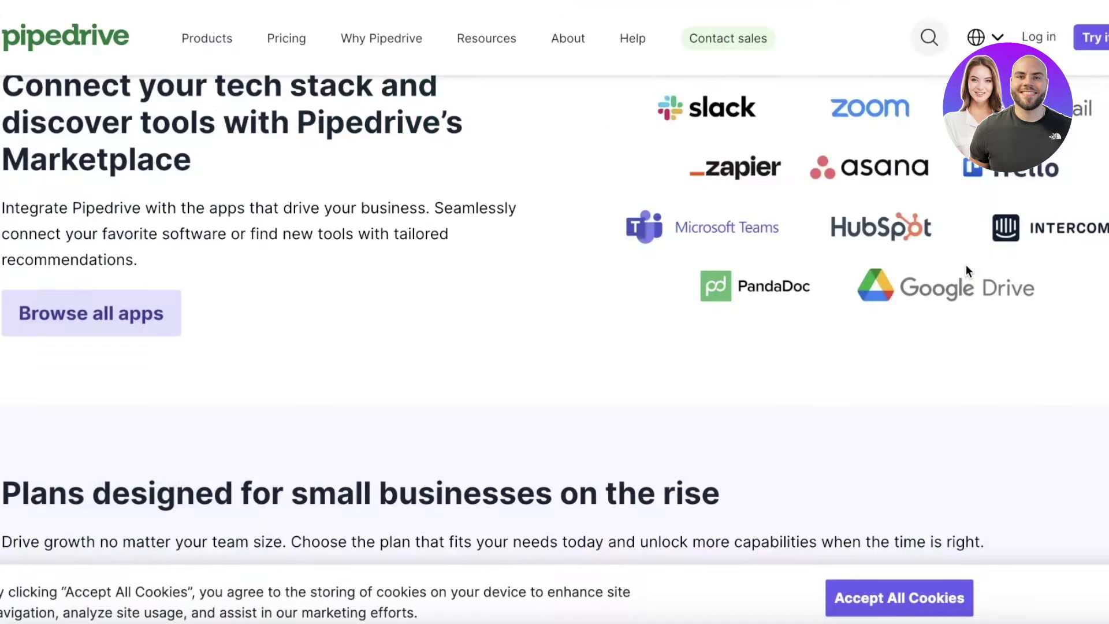
Review the homepage's sales-process and reporting feature sections again and return to the page's opening headline.
{"action": "scroll", "coordinate": [964, 265], "scroll_direction": "down", "scroll_amount": 8}
{"action": "scroll", "coordinate": [965, 265], "scroll_direction": "down", "scroll_amount": 5}
{"action": "scroll", "coordinate": [965, 265], "scroll_direction": "up", "scroll_amount": 3}
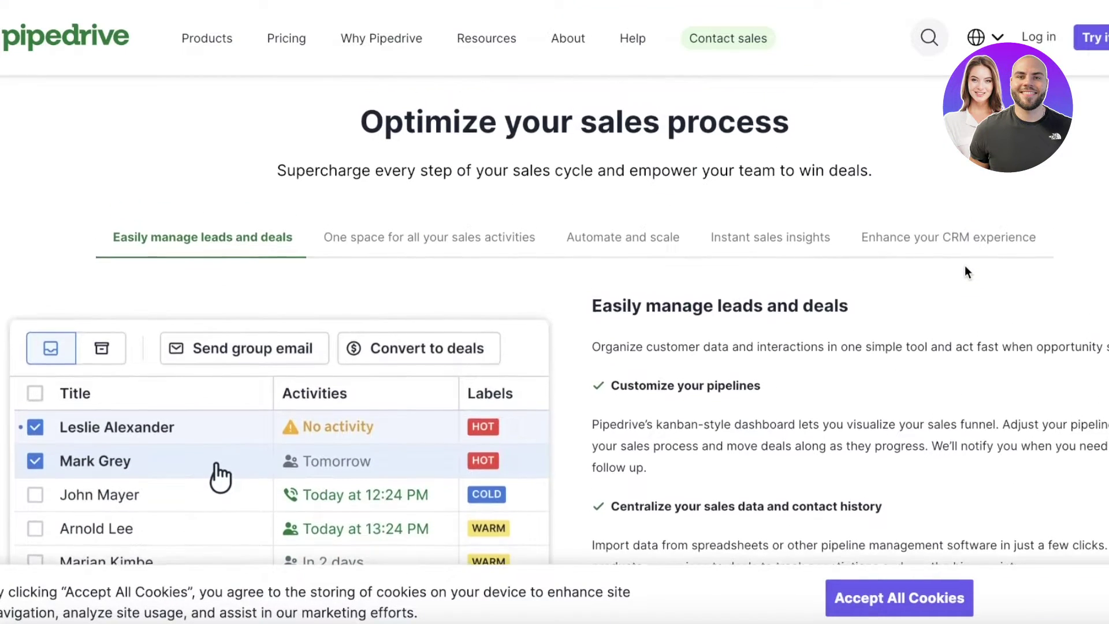
{"action": "scroll", "coordinate": [953, 275], "scroll_direction": "up", "scroll_amount": 2}
{"action": "scroll", "coordinate": [947, 286], "scroll_direction": "down", "scroll_amount": 15}
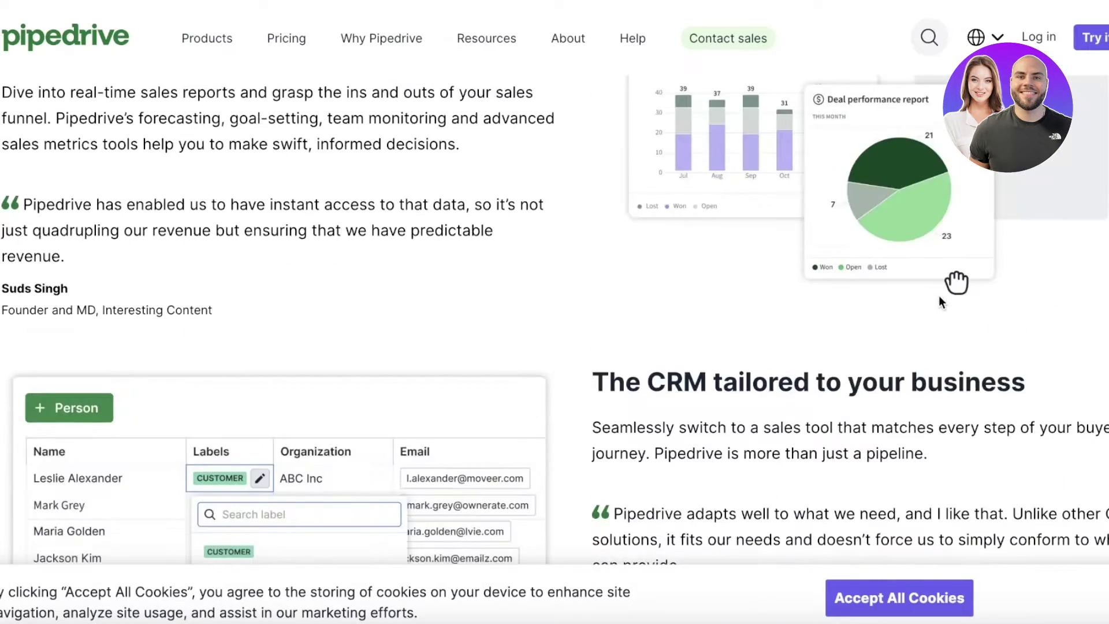
{"action": "scroll", "coordinate": [934, 298], "scroll_direction": "up", "scroll_amount": 10}
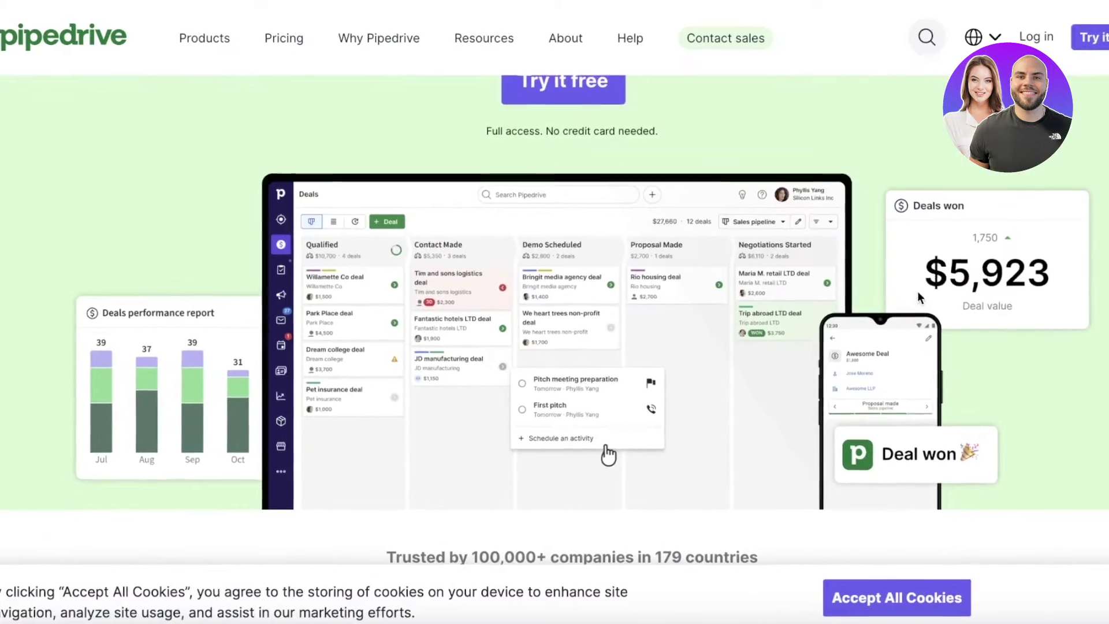
{"action": "scroll", "coordinate": [892, 291], "scroll_direction": "up", "scroll_amount": 1}
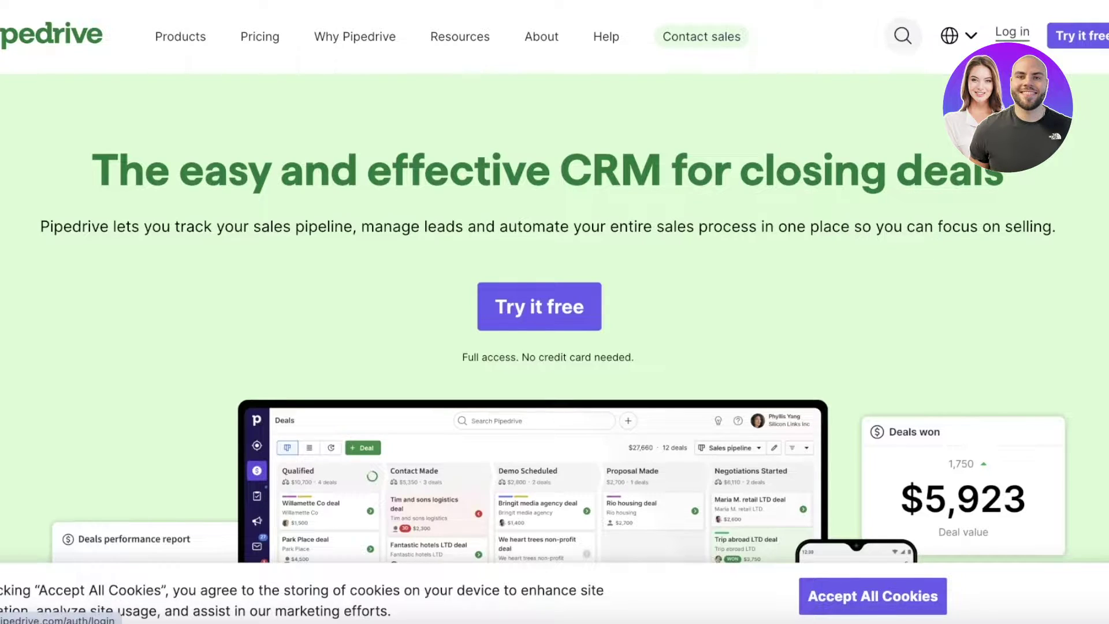
Log in to Pipedrive with a Google account and approve the sign-in request.
{"action": "left_click", "coordinate": [1012, 32]}
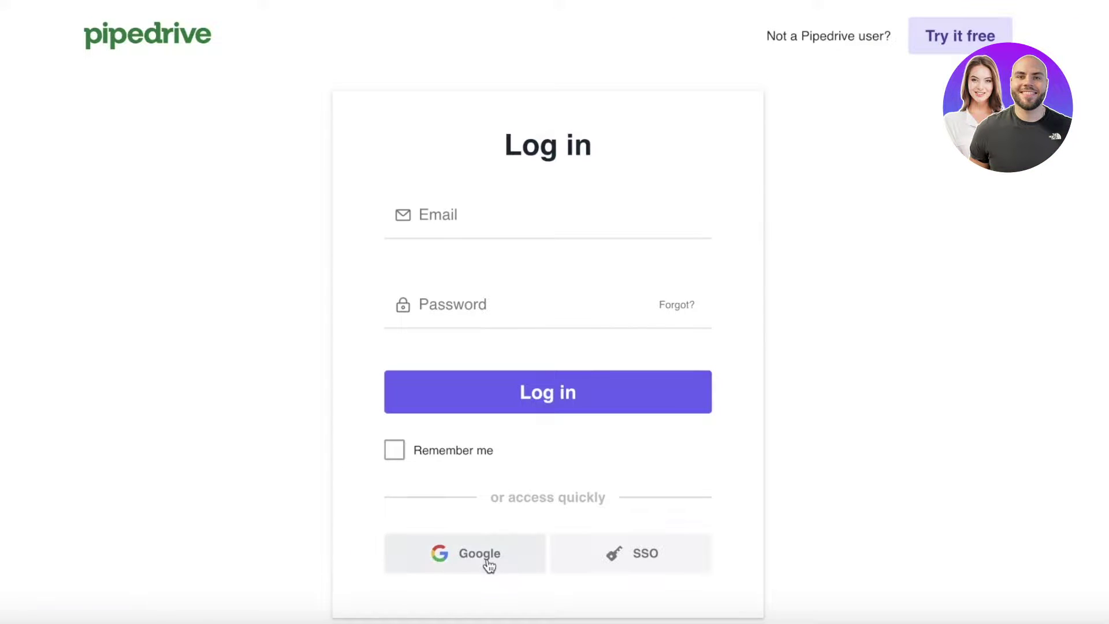
{"action": "left_click", "coordinate": [494, 531]}
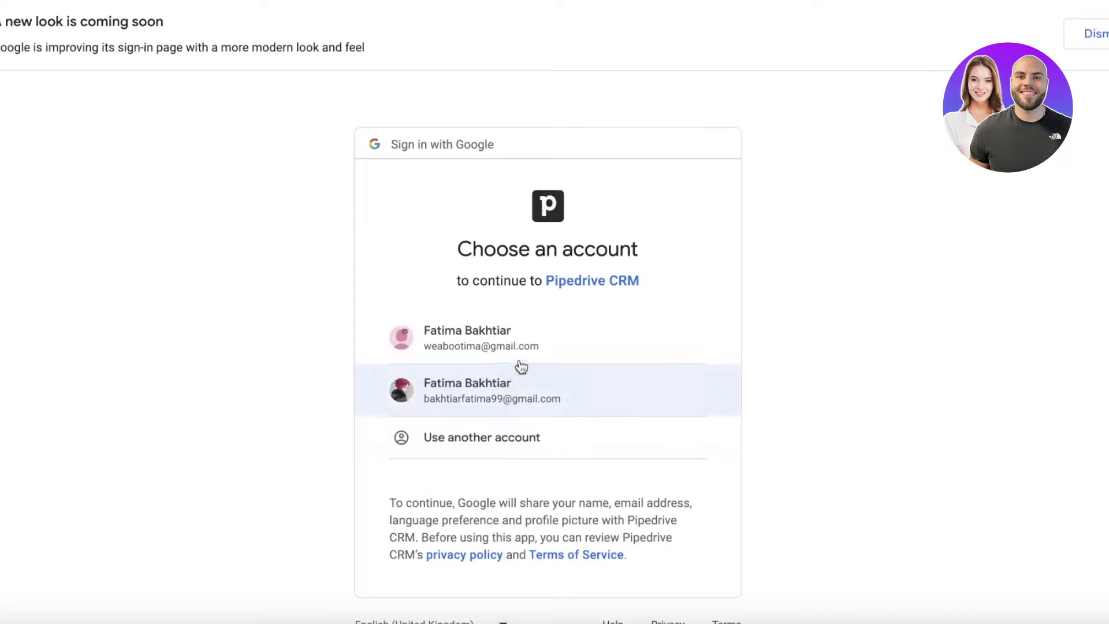
{"action": "left_click", "coordinate": [526, 342]}
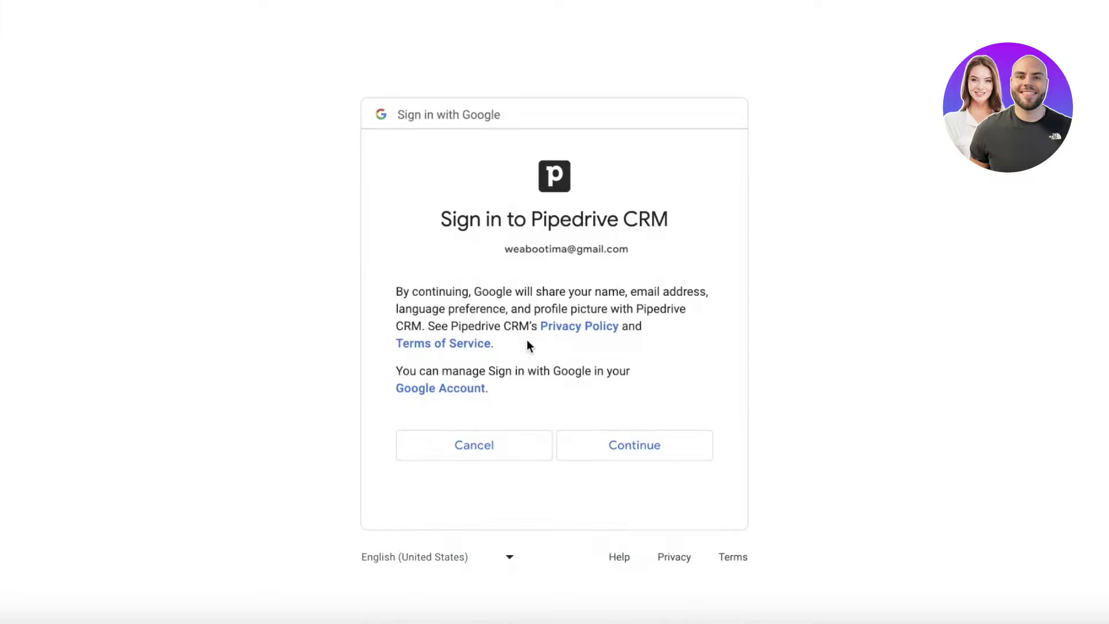
{"action": "left_click", "coordinate": [637, 455]}
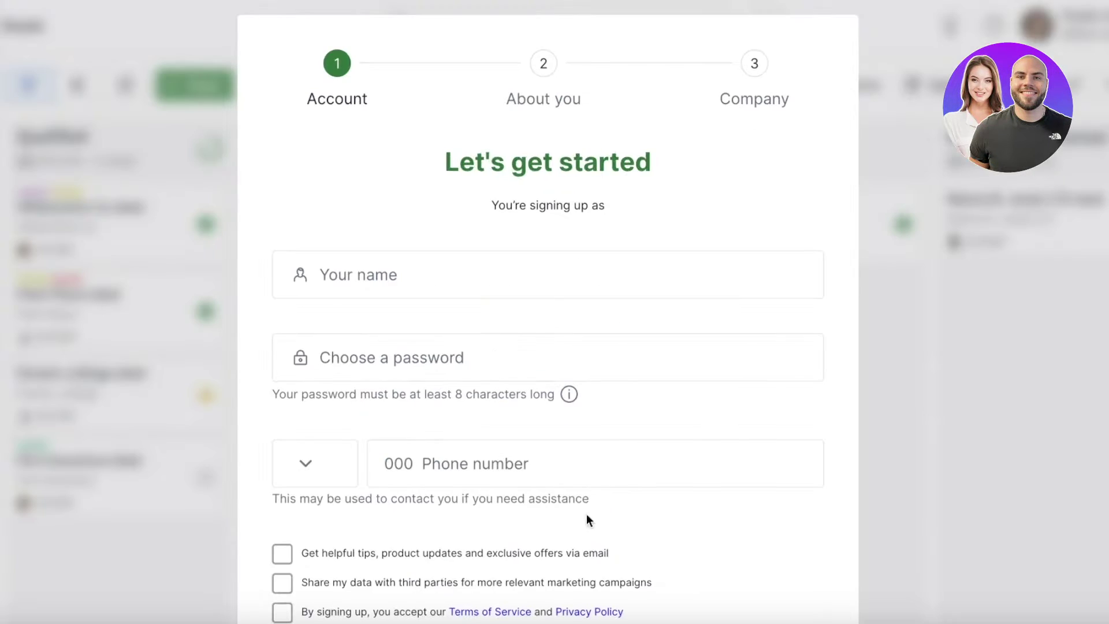
Enter the user's full name in the sign-up form's account details and activate the password field.
{"action": "scroll", "coordinate": [659, 230], "scroll_direction": "down", "scroll_amount": 2}
{"action": "left_click", "coordinate": [602, 170]}
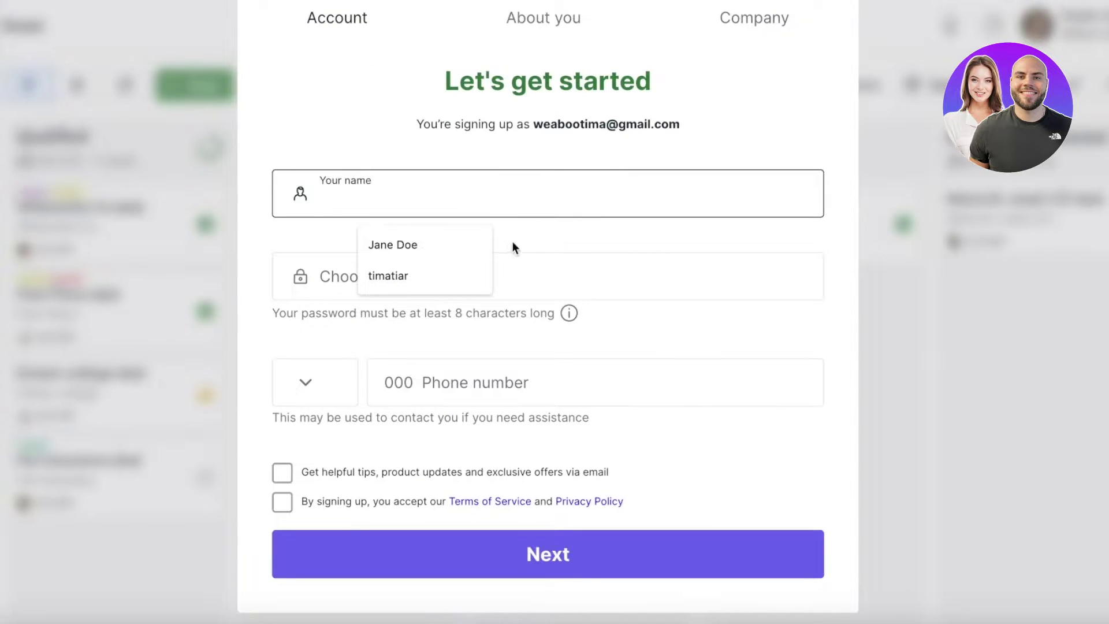
{"action": "left_click", "coordinate": [479, 245]}
{"action": "left_click", "coordinate": [457, 263]}
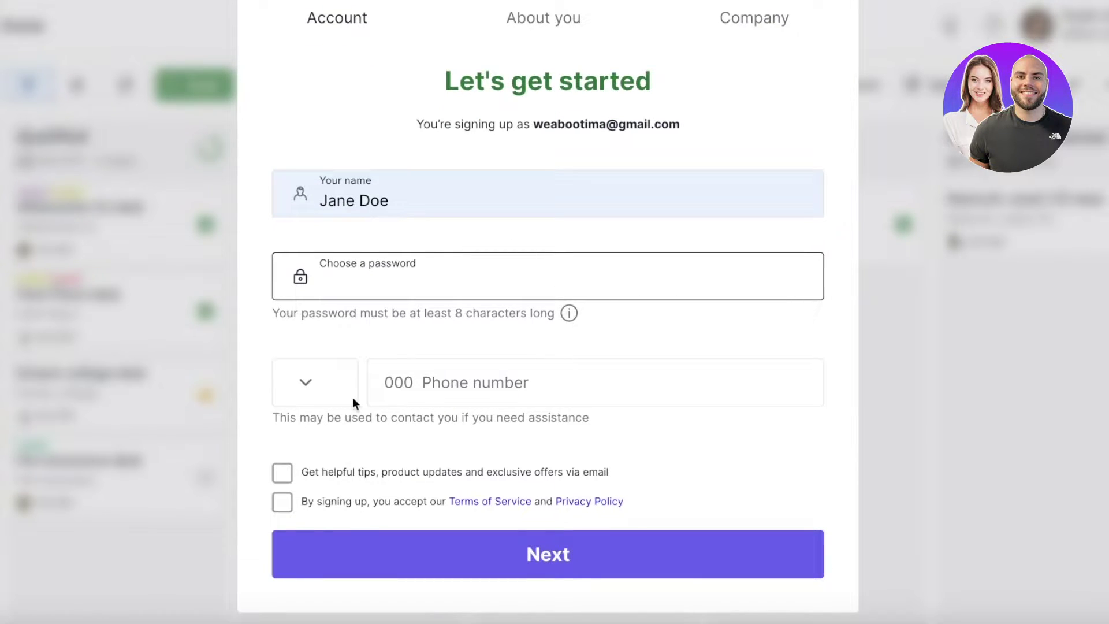
Return to the Google sign-in request for Pipedrive CRM and cancel it.
{"action": "scroll", "coordinate": [637, 245], "scroll_direction": "up", "scroll_amount": 2}
{"action": "left_click", "coordinate": [387, 119]}
{"action": "scroll", "coordinate": [307, 247], "scroll_direction": "down", "scroll_amount": 2}
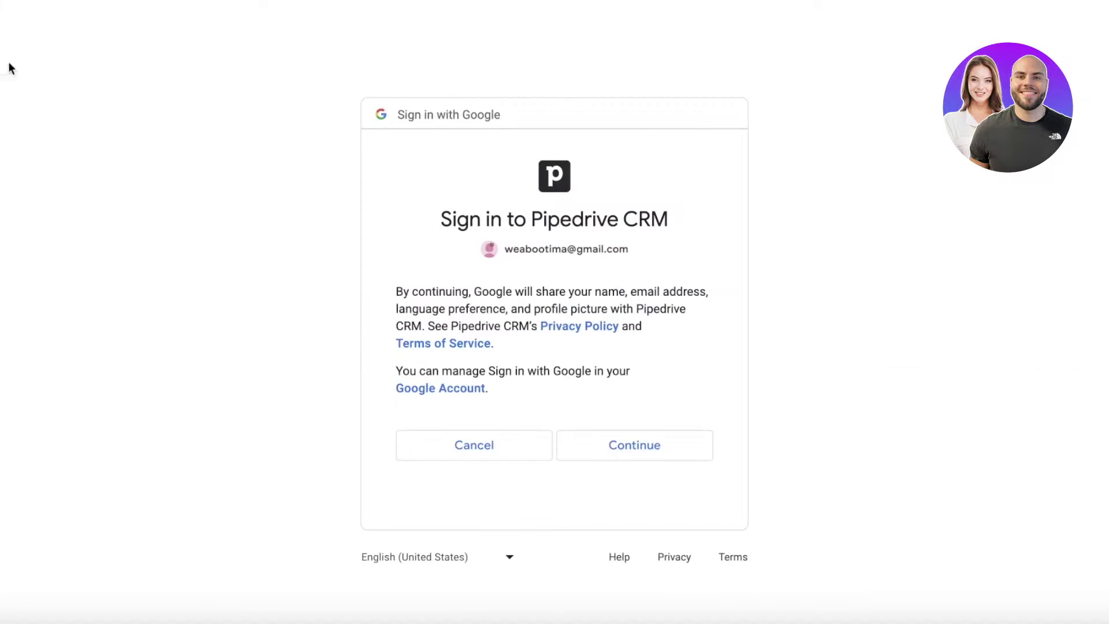
{"action": "left_click", "coordinate": [460, 443]}
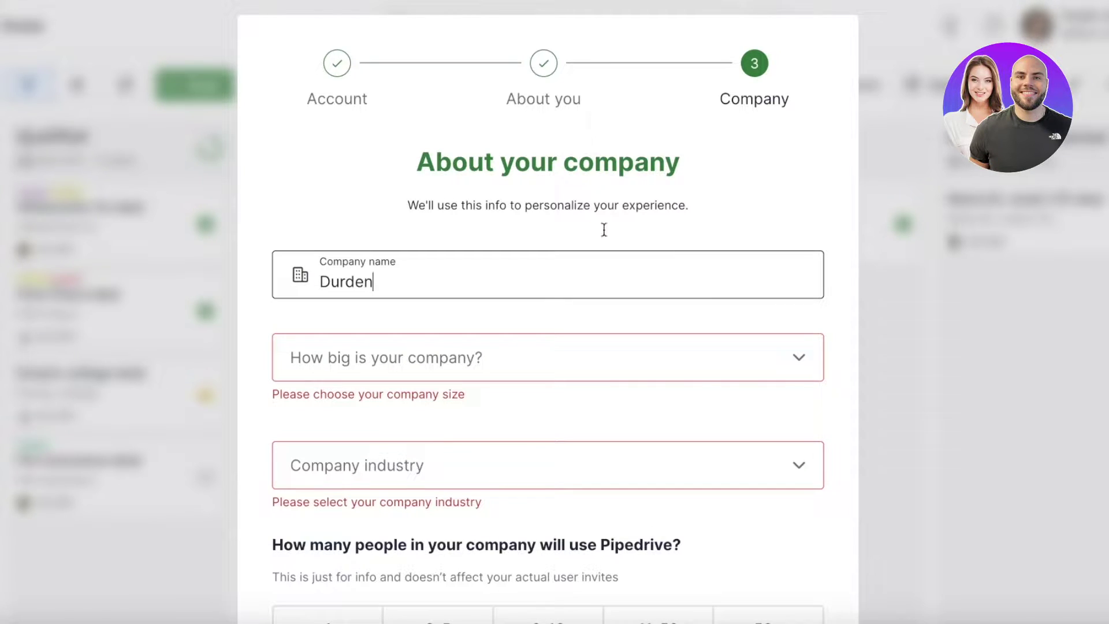
Set the company size to 2-5, the industry to Administrative and support and the Pipedrive users to 1, and create the account.
{"action": "left_click", "coordinate": [534, 357]}
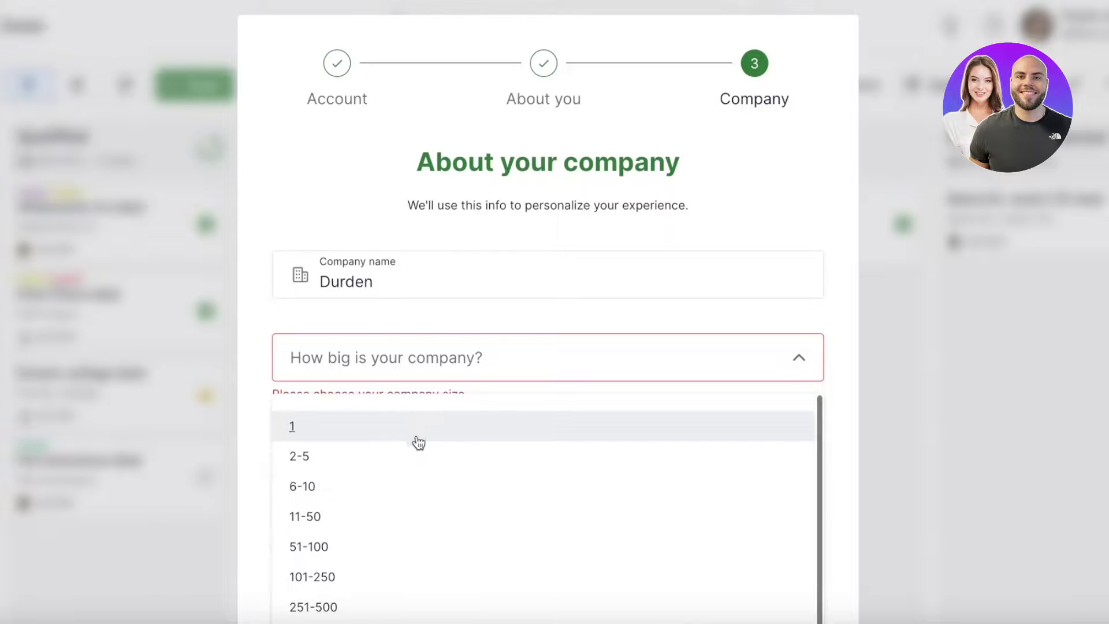
{"action": "left_click", "coordinate": [415, 456]}
{"action": "left_click", "coordinate": [462, 441]}
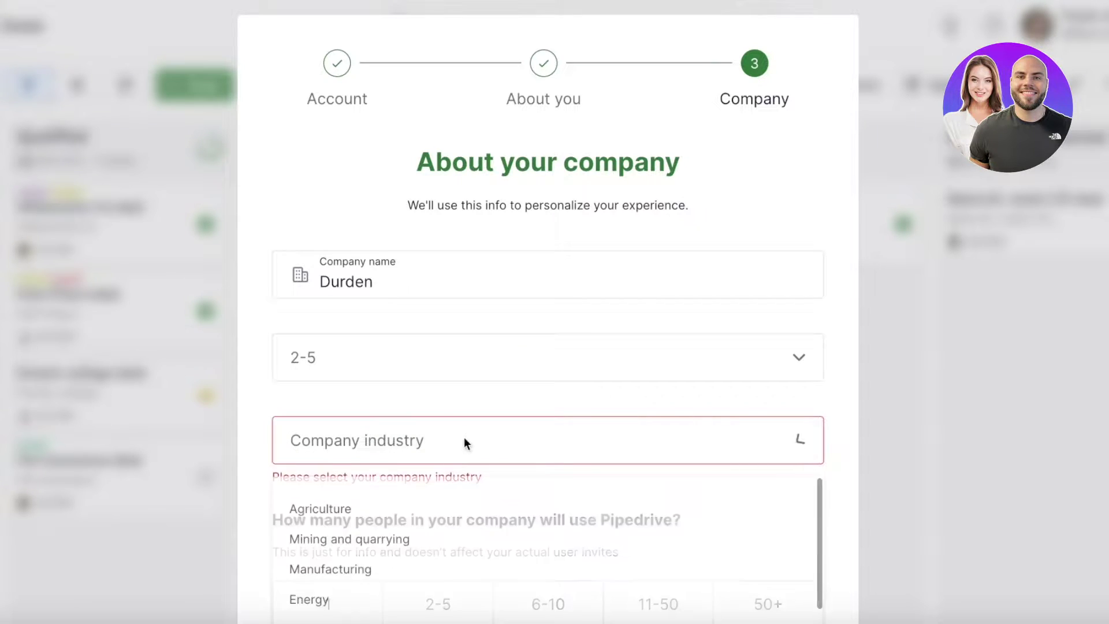
{"action": "scroll", "coordinate": [351, 529], "scroll_direction": "down", "scroll_amount": 5}
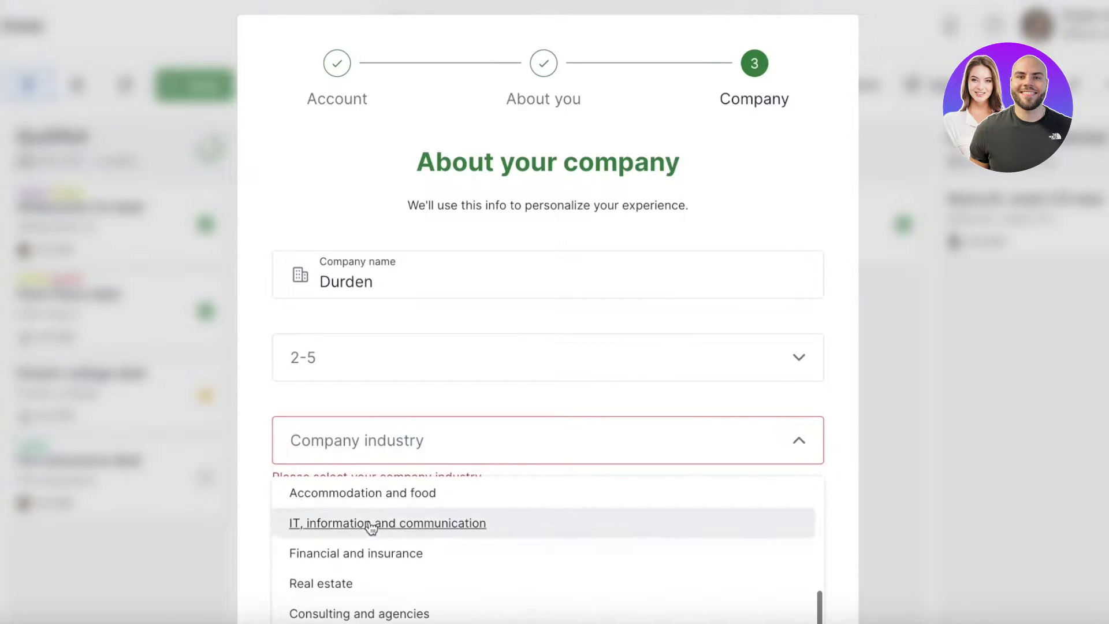
{"action": "left_click", "coordinate": [366, 553]}
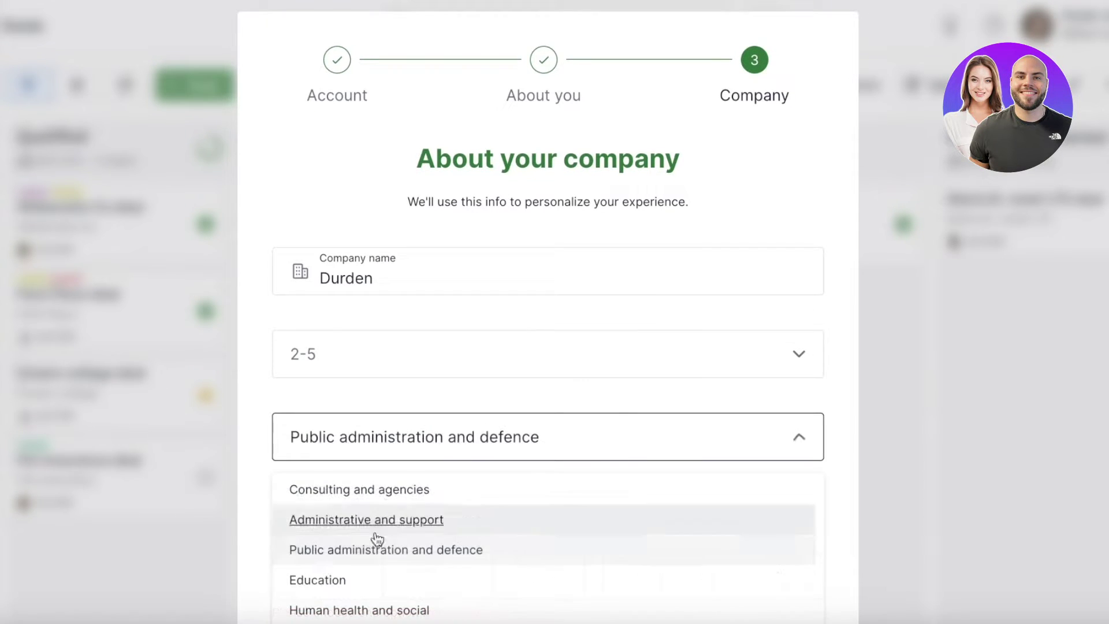
{"action": "scroll", "coordinate": [371, 537], "scroll_direction": "down", "scroll_amount": 5}
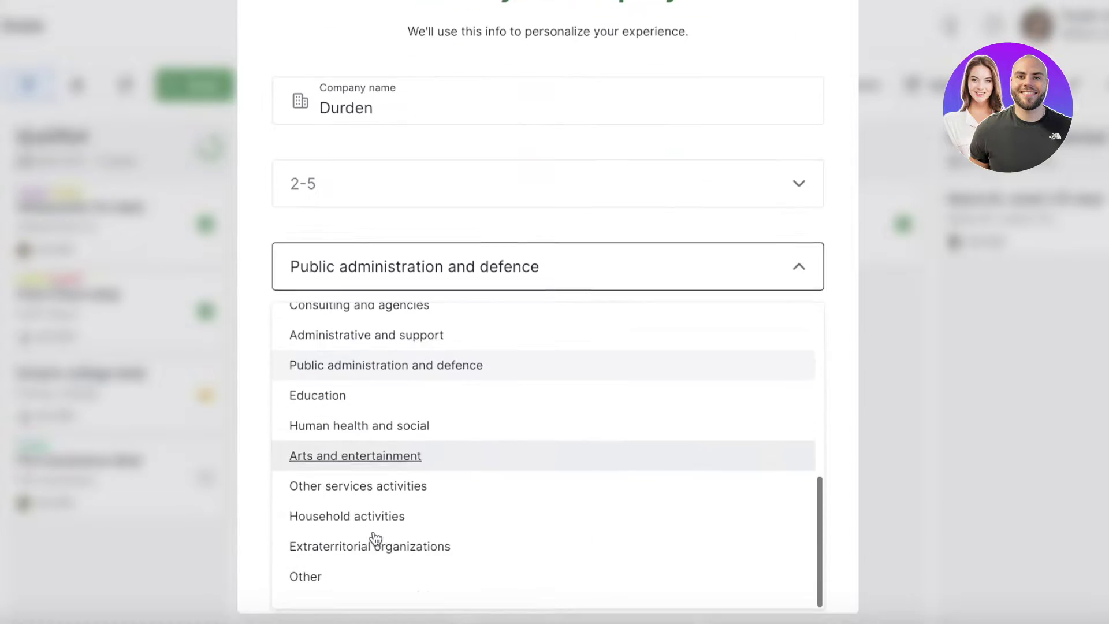
{"action": "left_click", "coordinate": [431, 338]}
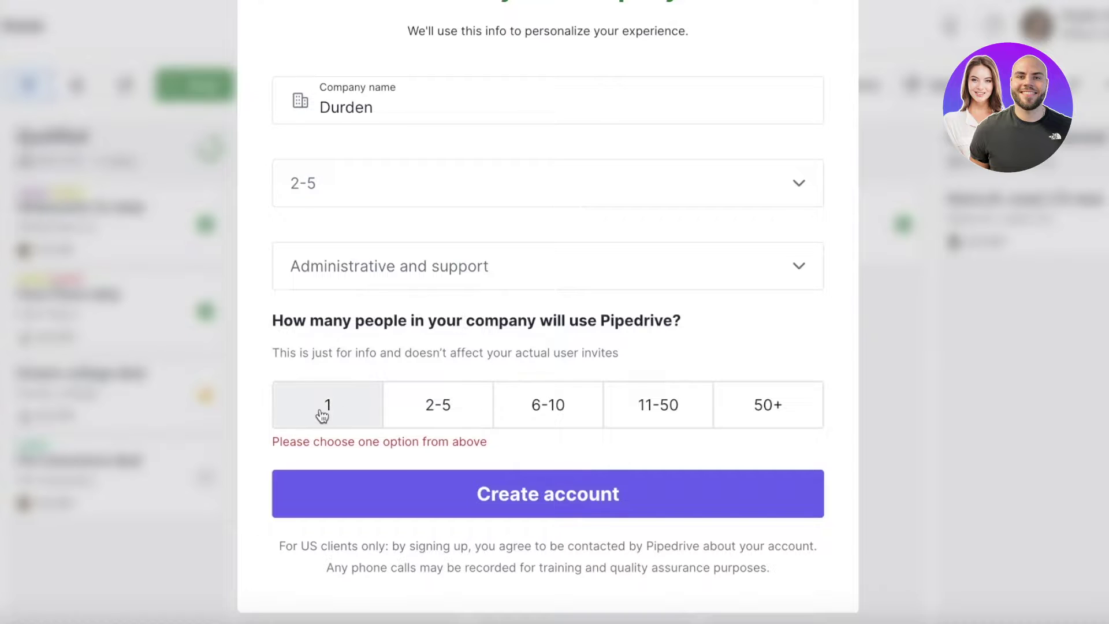
{"action": "left_click", "coordinate": [321, 404]}
{"action": "left_click", "coordinate": [446, 484]}
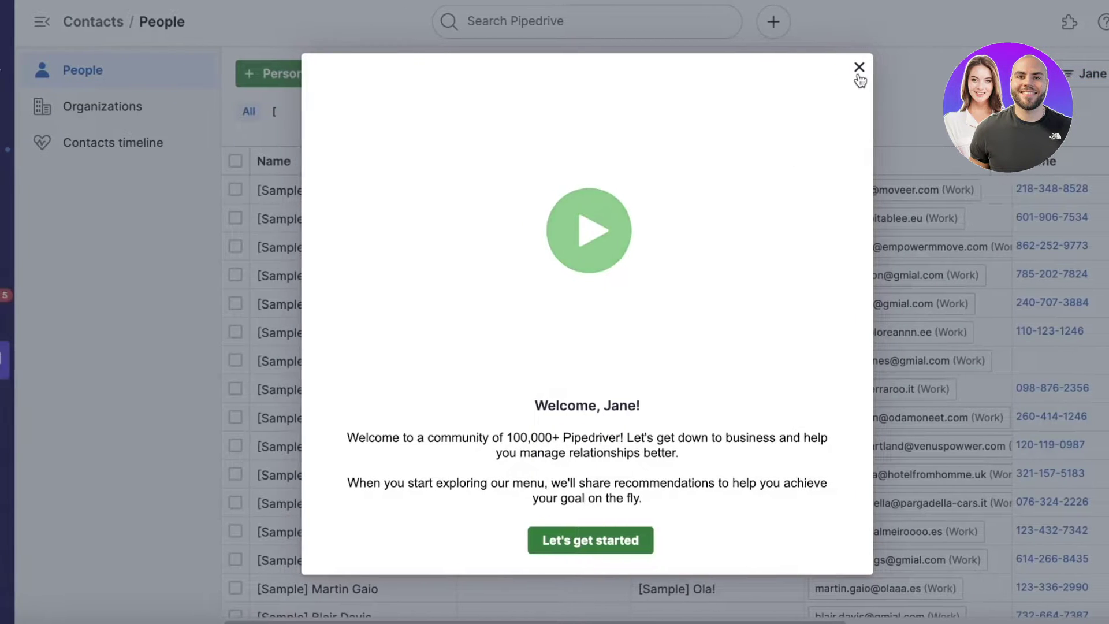
Close the welcome dialog and look through the Leads, Deals, Projects and Sales Inbox sections.
{"action": "left_click", "coordinate": [826, 67]}
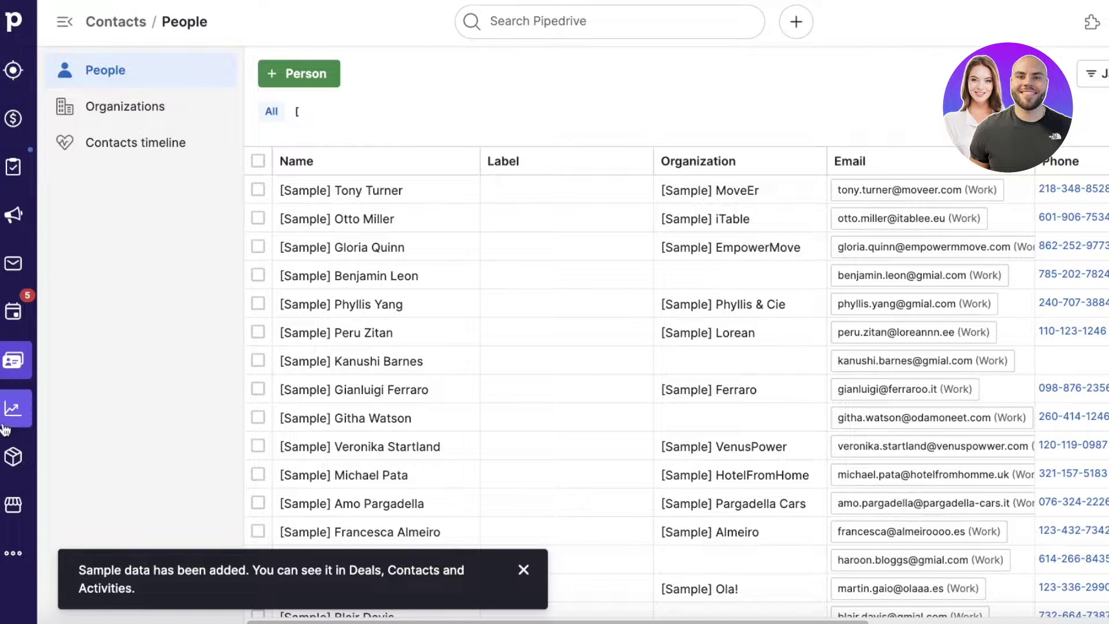
{"action": "left_click", "coordinate": [14, 69]}
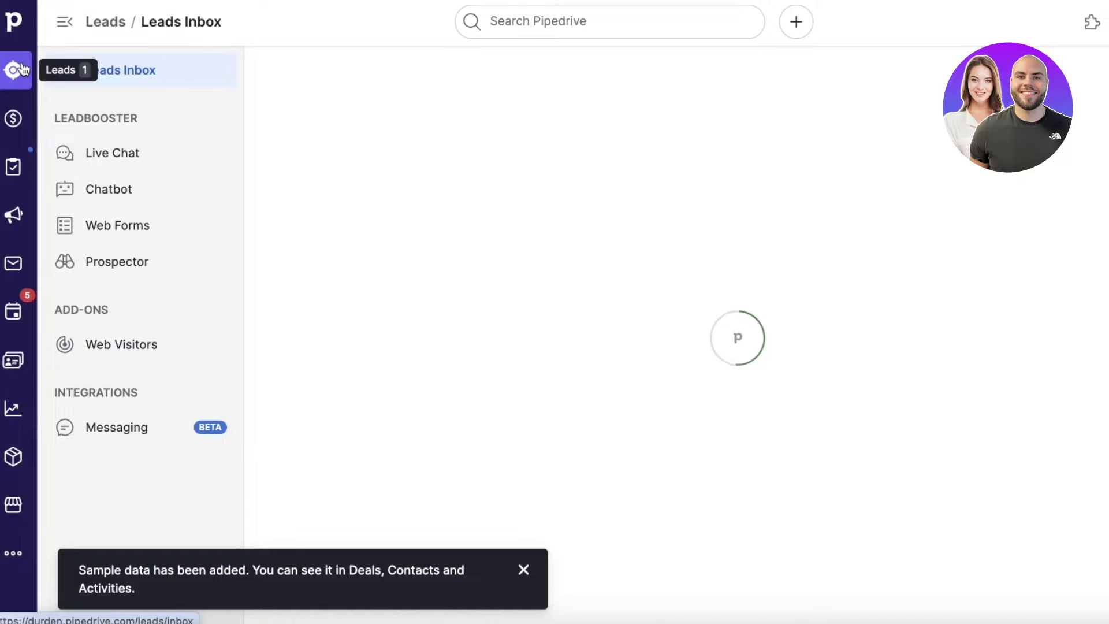
{"action": "left_click", "coordinate": [15, 118]}
{"action": "left_click", "coordinate": [15, 167]}
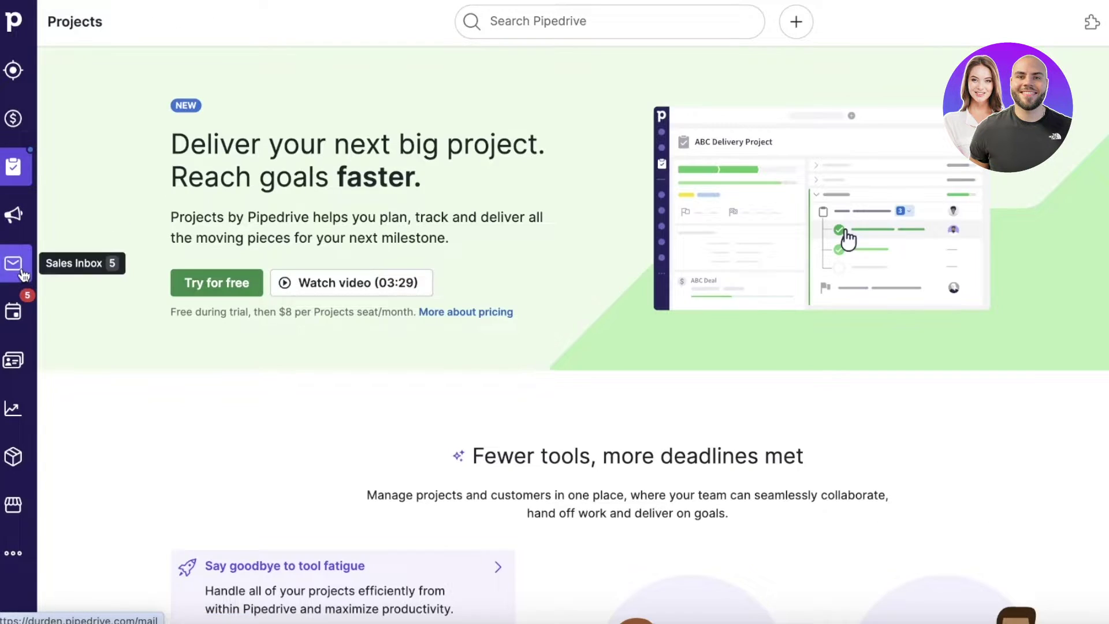
{"action": "left_click", "coordinate": [23, 273]}
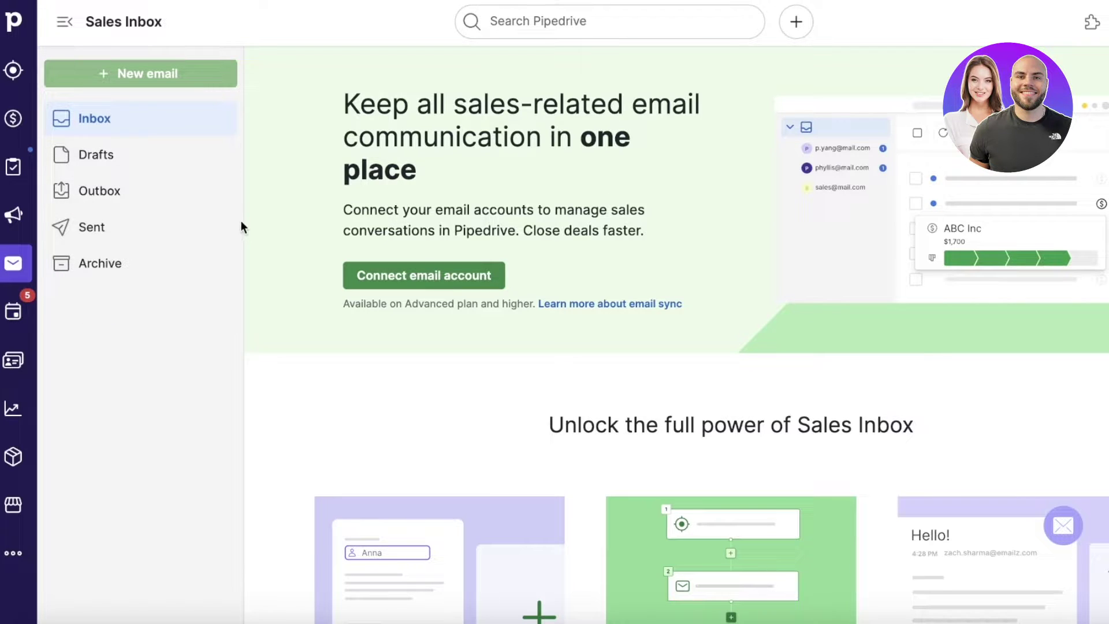
View the Activities list and the People list in Contacts, dismissing their introductory pop-ups.
{"action": "left_click", "coordinate": [14, 312]}
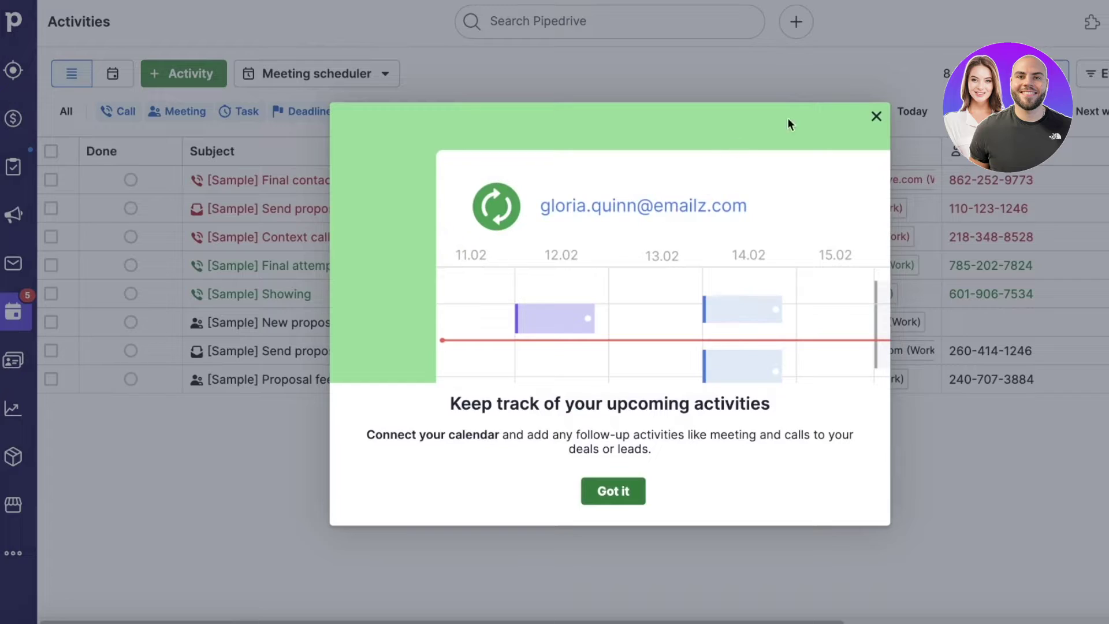
{"action": "left_click", "coordinate": [877, 116]}
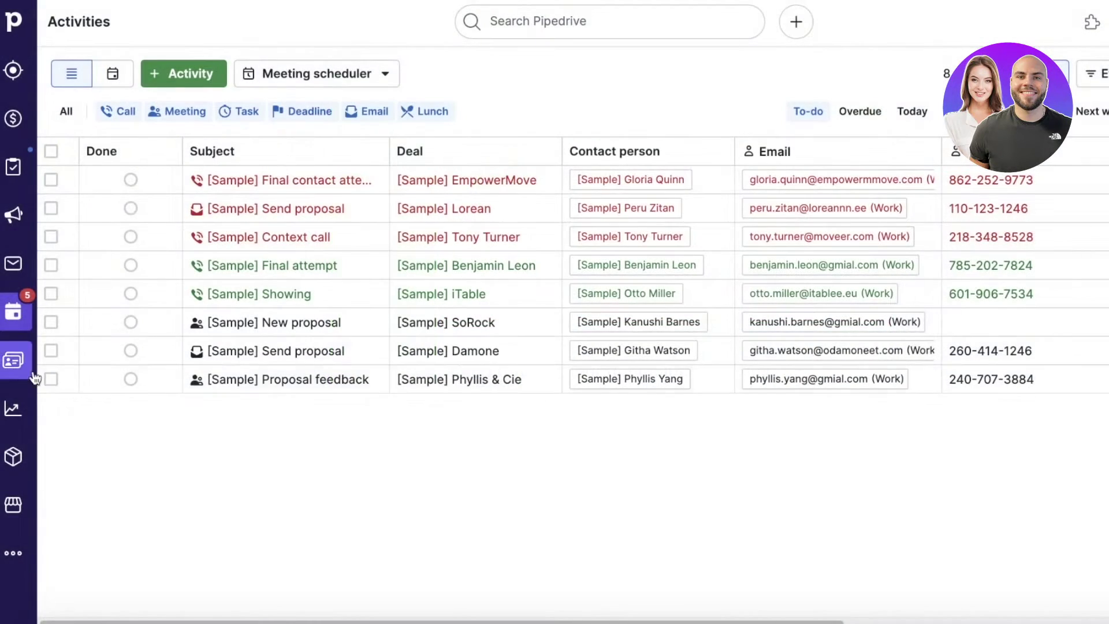
{"action": "left_click", "coordinate": [33, 377]}
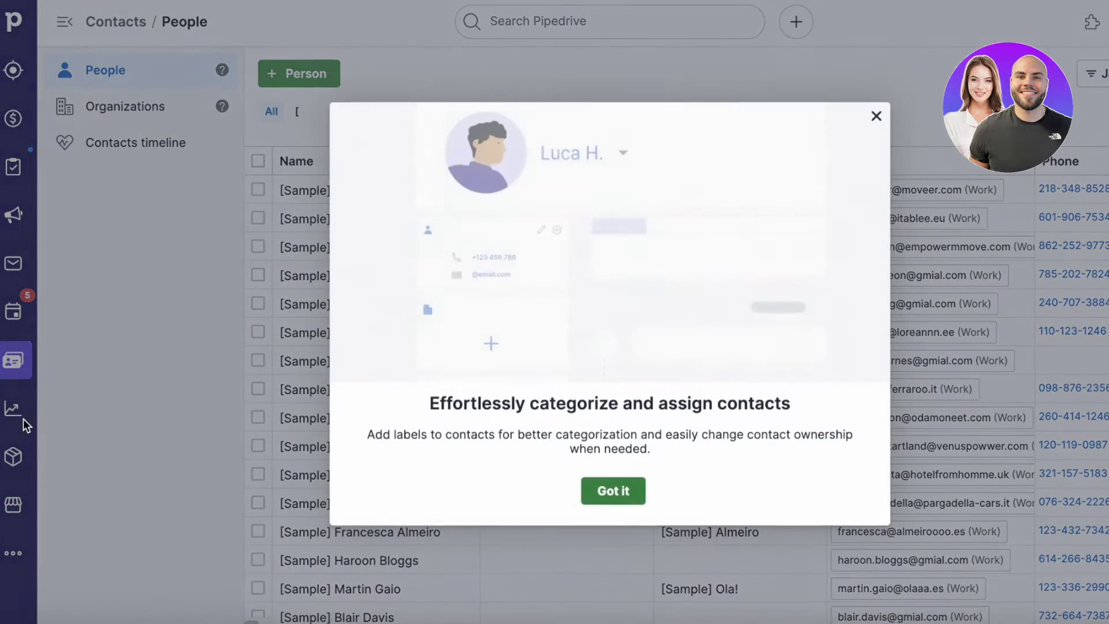
{"action": "left_click", "coordinate": [873, 115]}
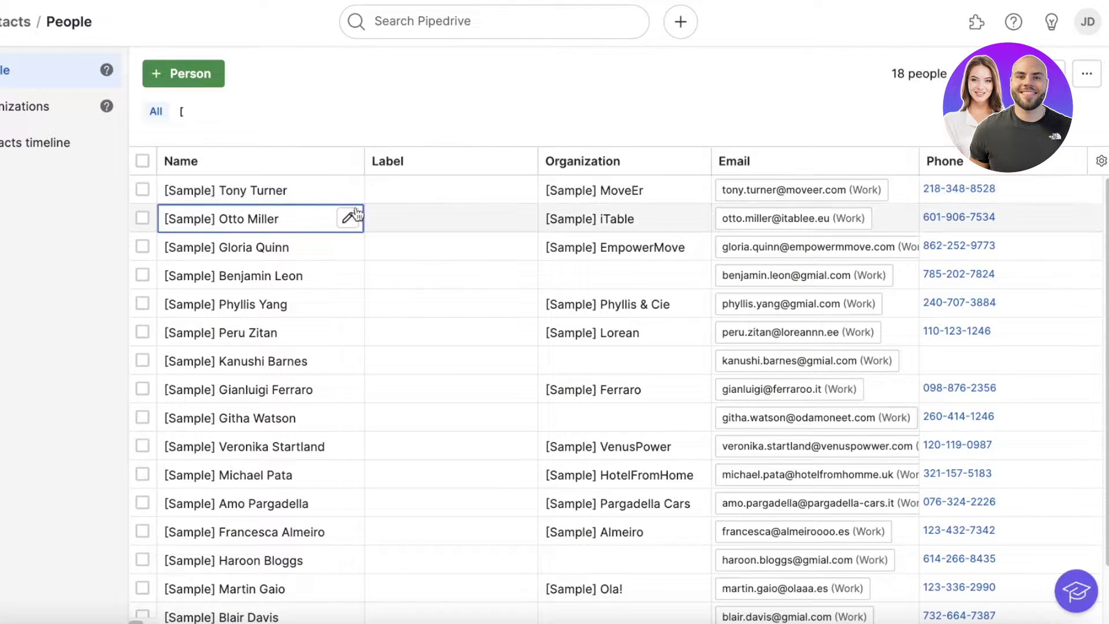
Select every person in the People list to view the bulk edit options, and close them.
{"action": "scroll", "coordinate": [355, 223], "scroll_direction": "down", "scroll_amount": 1}
{"action": "scroll", "coordinate": [201, 241], "scroll_direction": "up", "scroll_amount": 1}
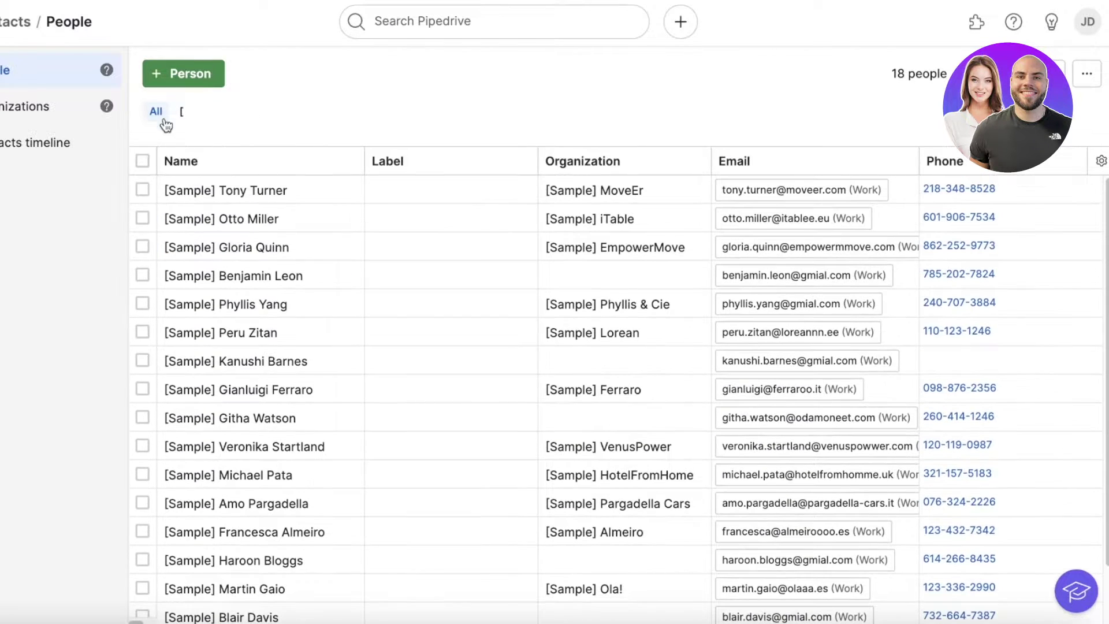
{"action": "left_click", "coordinate": [142, 161]}
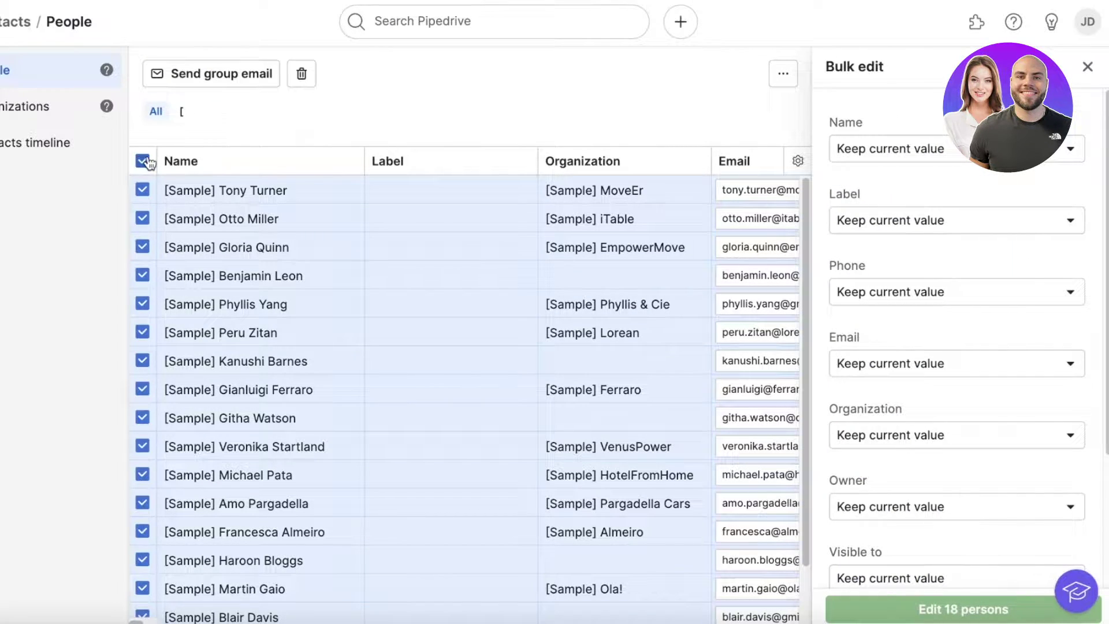
{"action": "left_click", "coordinate": [1088, 67]}
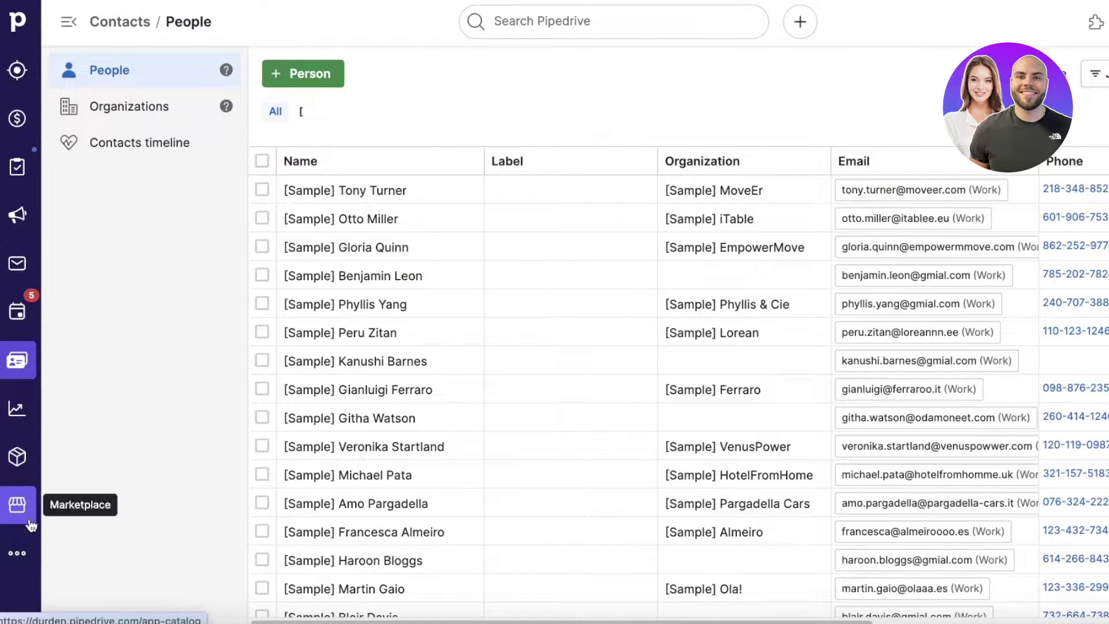
Look at the additional sections and the Organizations list in Contacts, and return to the People list.
{"action": "left_click", "coordinate": [27, 552]}
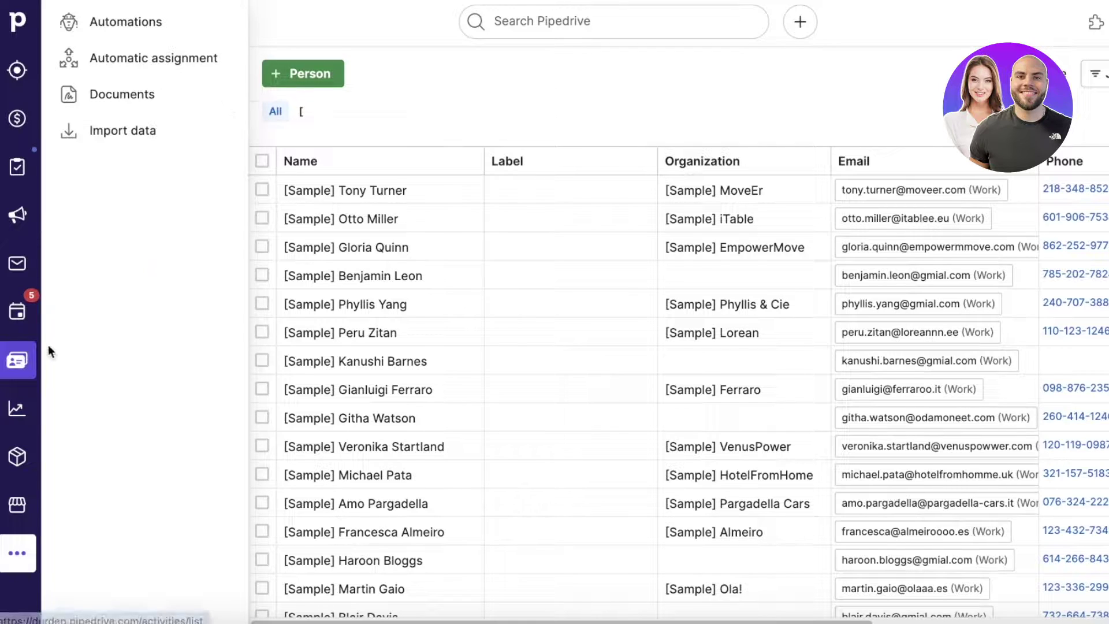
{"action": "left_click", "coordinate": [27, 355]}
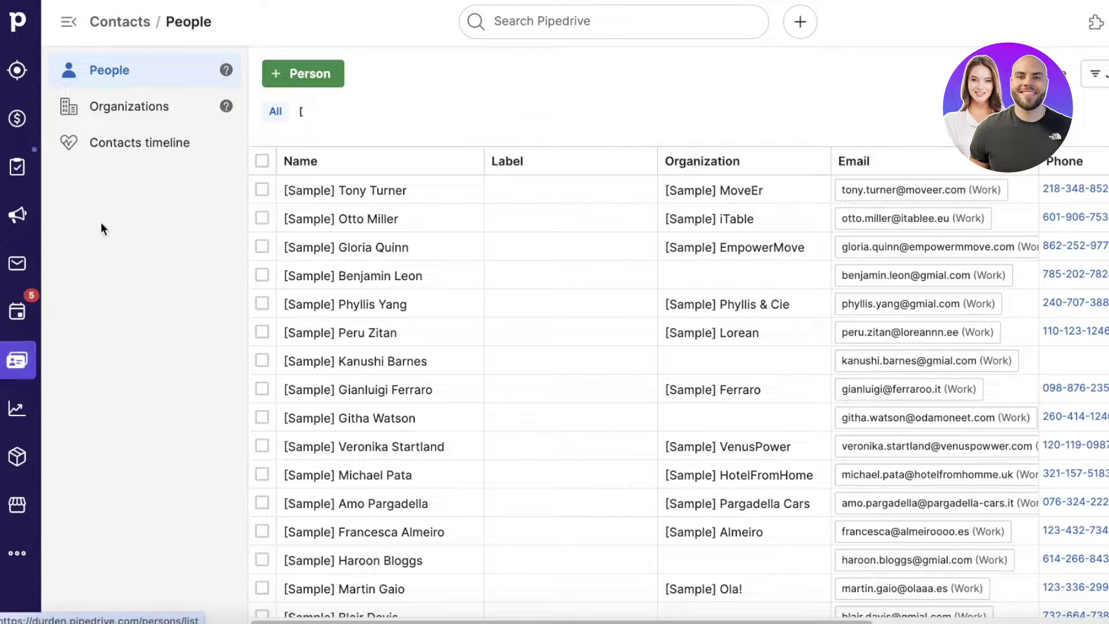
{"action": "left_click", "coordinate": [179, 120]}
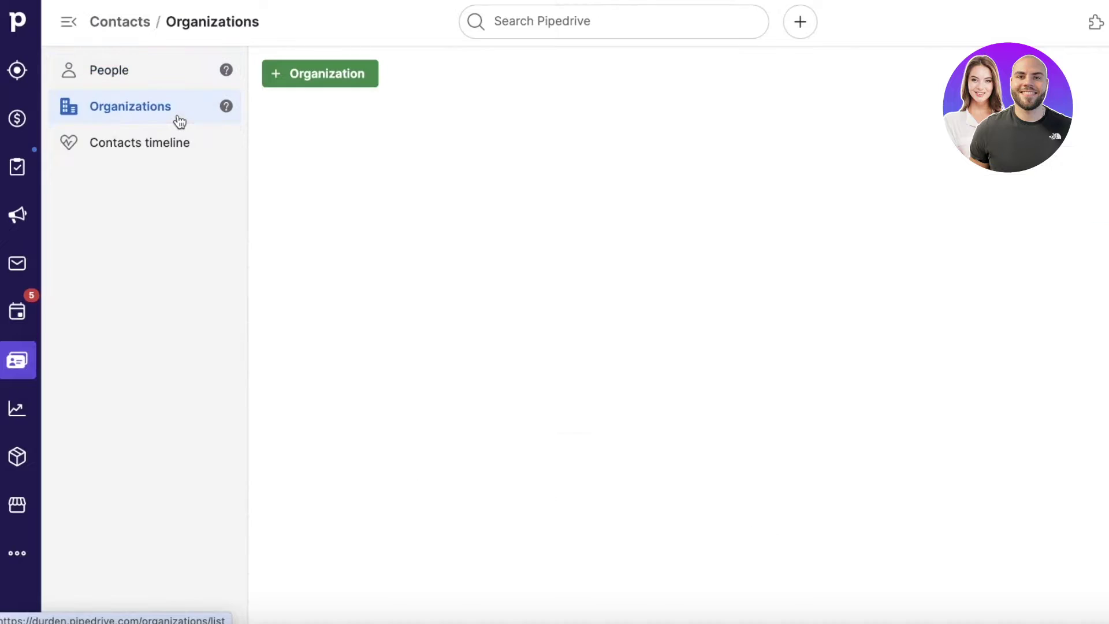
{"action": "left_click", "coordinate": [145, 86]}
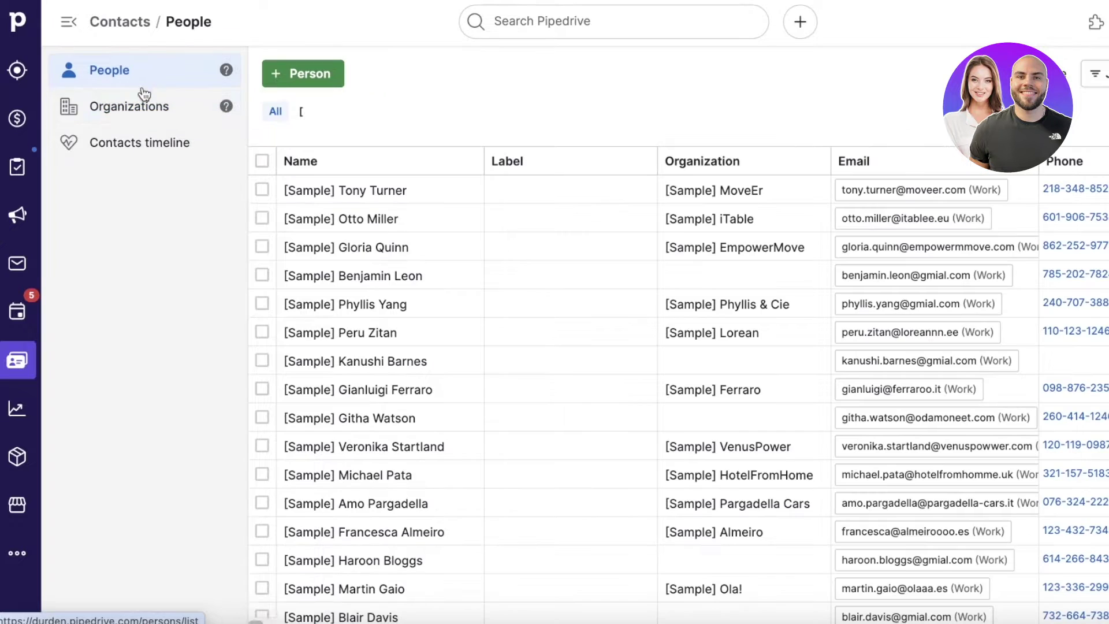
Select all people and examine the bulk edit fields, trying Edit current value for Email.
{"action": "left_click", "coordinate": [260, 160]}
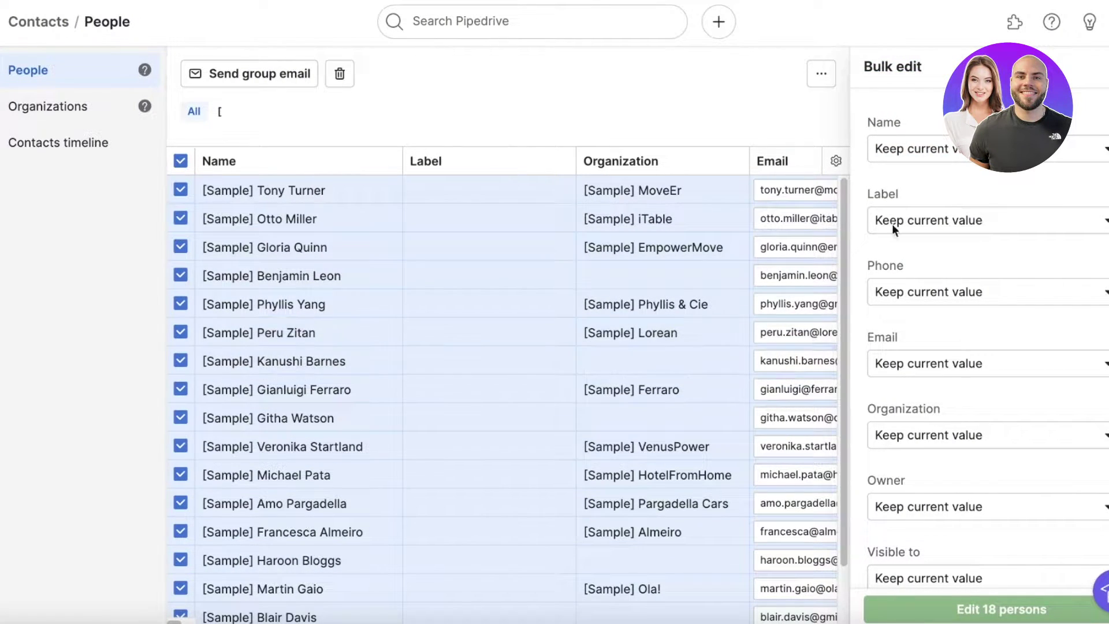
{"action": "scroll", "coordinate": [983, 199], "scroll_direction": "down", "scroll_amount": 3}
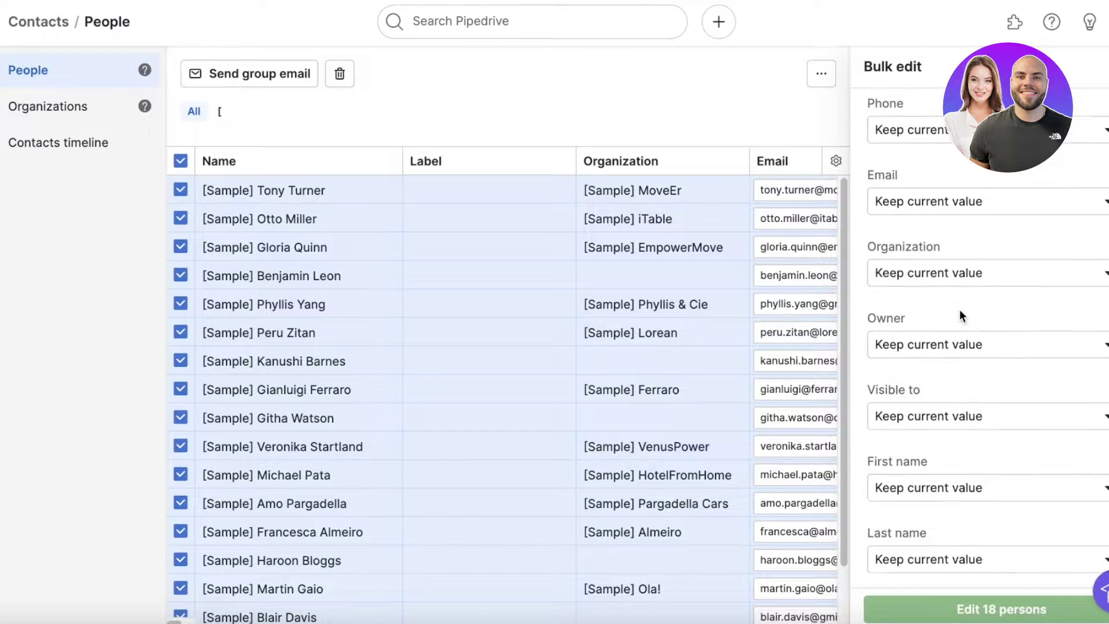
{"action": "scroll", "coordinate": [959, 312], "scroll_direction": "up", "scroll_amount": 1}
{"action": "left_click", "coordinate": [950, 228]}
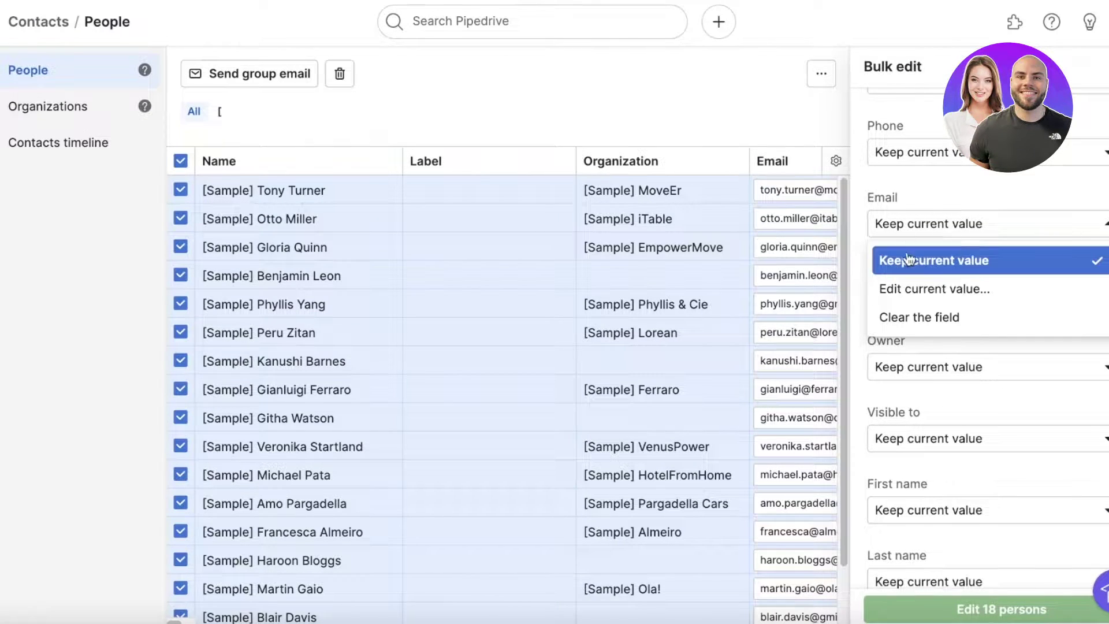
{"action": "left_click", "coordinate": [962, 291]}
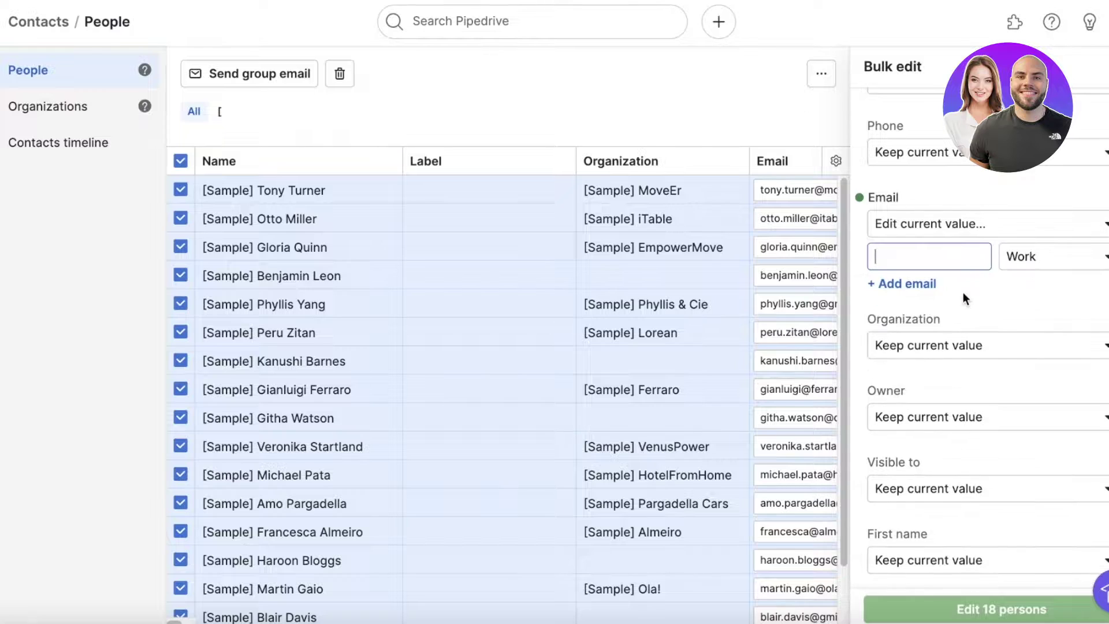
{"action": "left_click", "coordinate": [1013, 256]}
{"action": "left_click", "coordinate": [968, 237]}
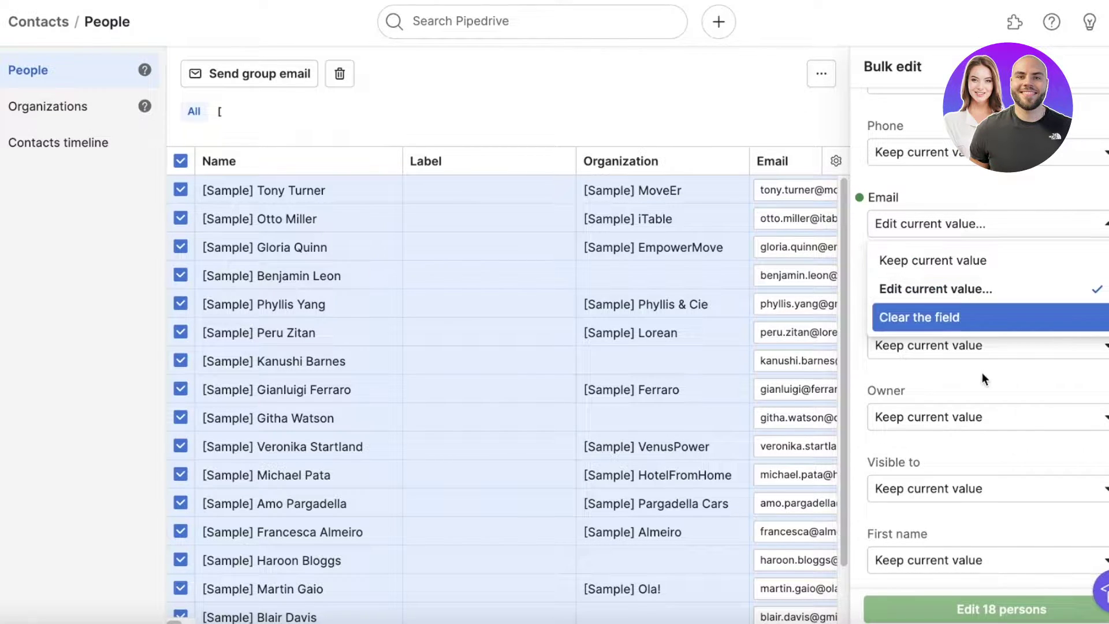
{"action": "left_click", "coordinate": [963, 421]}
{"action": "scroll", "coordinate": [938, 271], "scroll_direction": "up", "scroll_amount": 2}
{"action": "scroll", "coordinate": [936, 173], "scroll_direction": "up", "scroll_amount": 1}
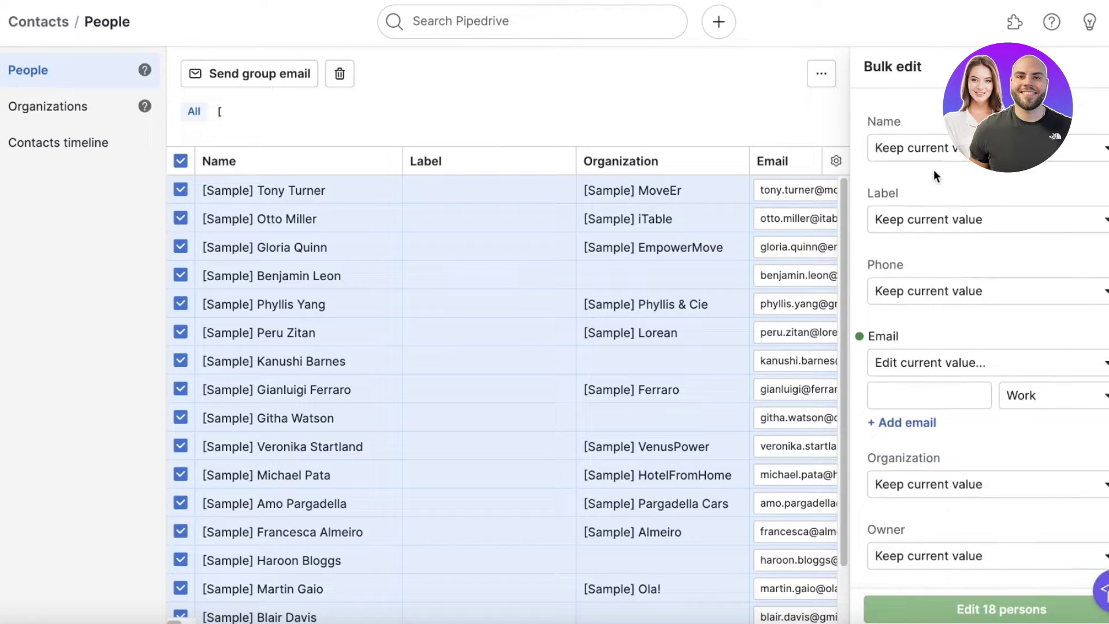
{"action": "scroll", "coordinate": [982, 346], "scroll_direction": "down", "scroll_amount": 4}
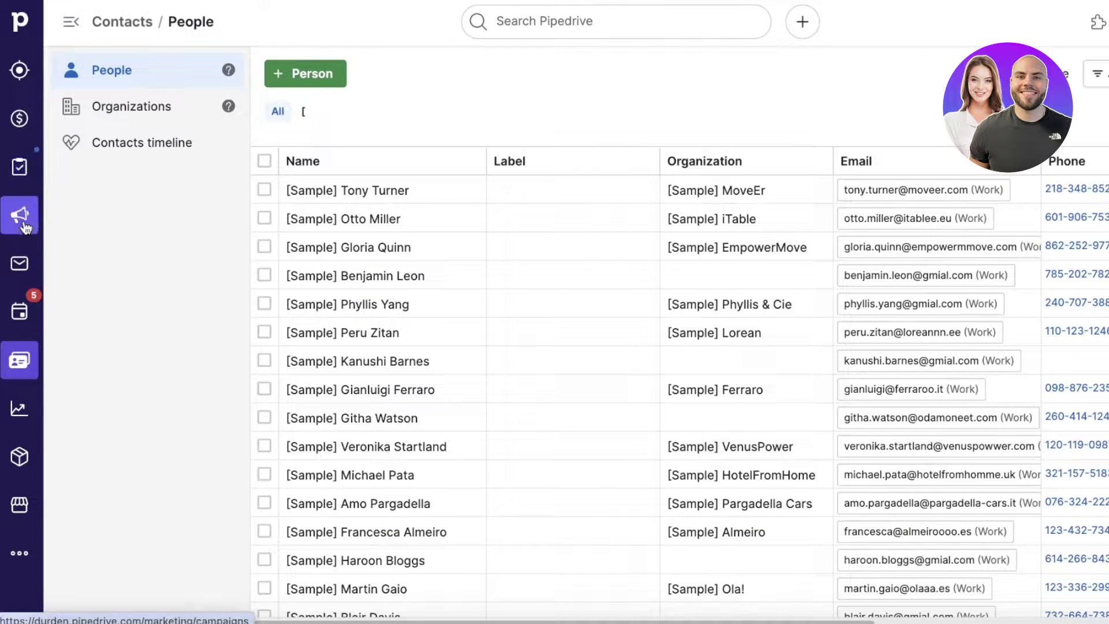
Activate the Campaigns add-on's free trial and close its introduction.
{"action": "left_click", "coordinate": [29, 271]}
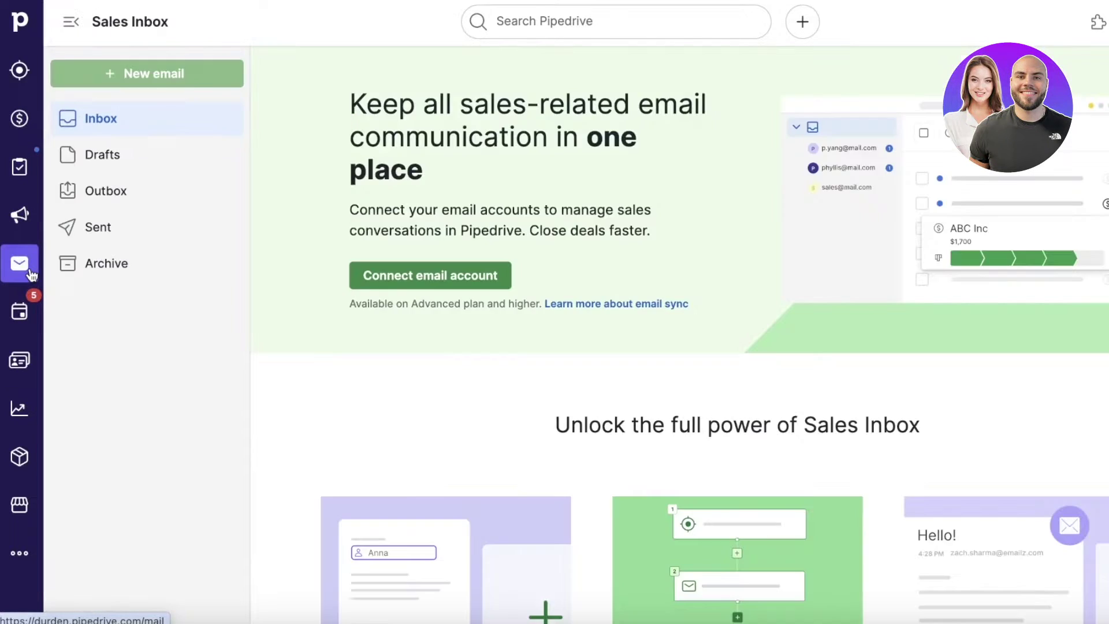
{"action": "left_click", "coordinate": [21, 217]}
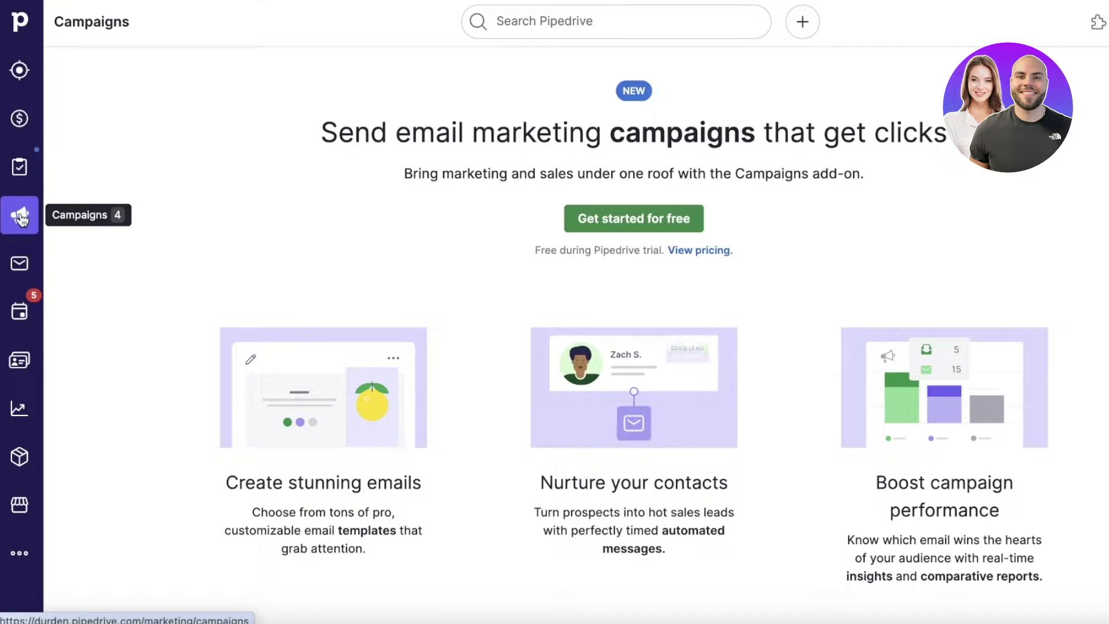
{"action": "left_click", "coordinate": [593, 225]}
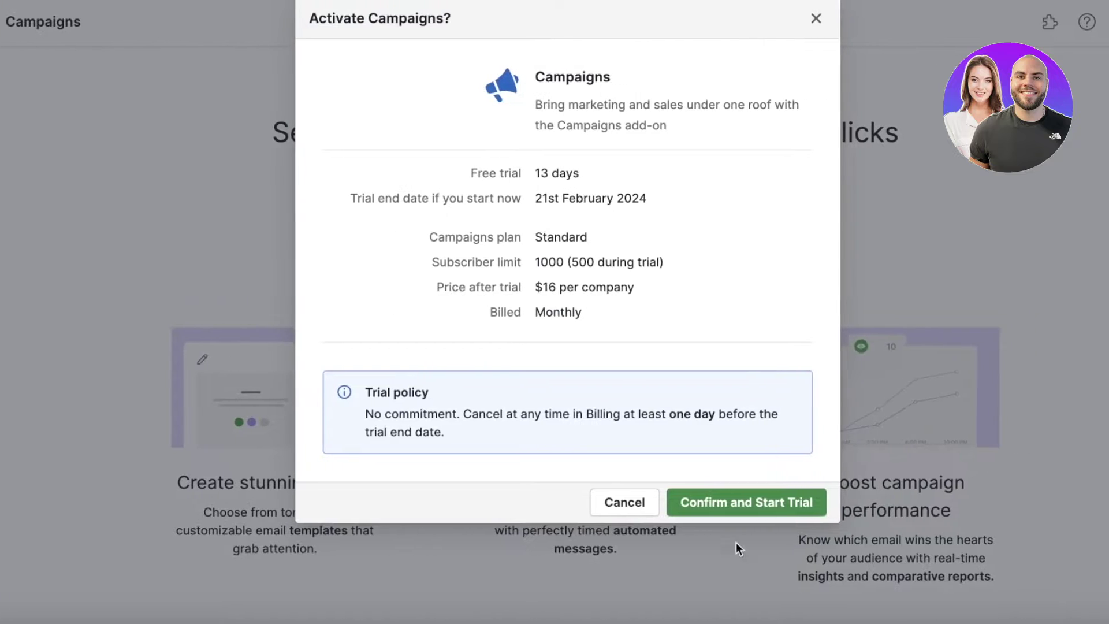
{"action": "left_click", "coordinate": [788, 507]}
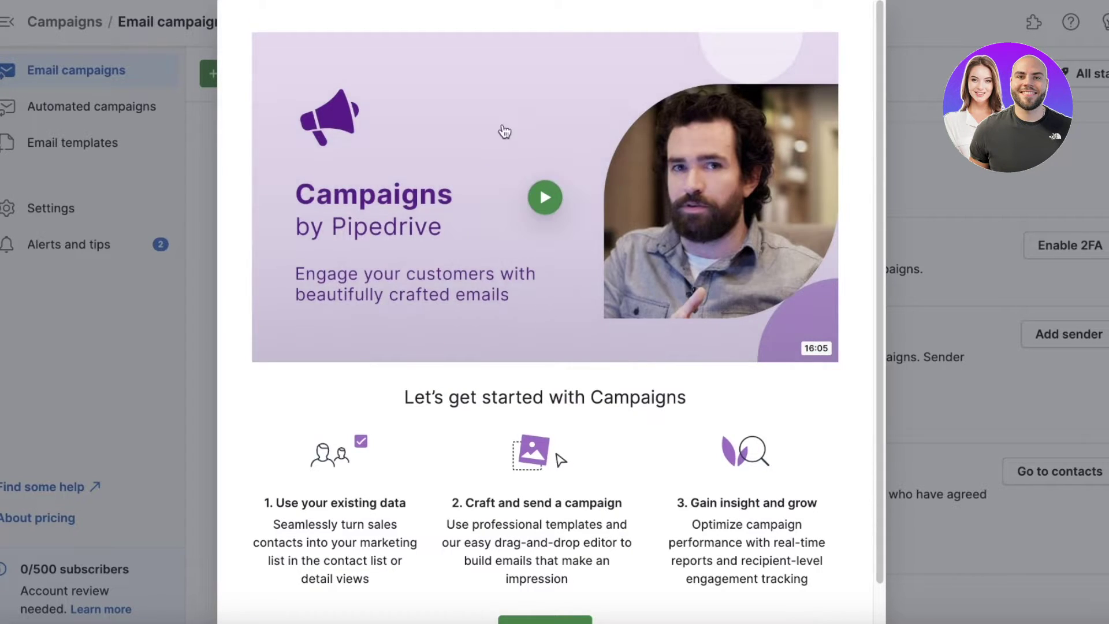
{"action": "scroll", "coordinate": [550, 508], "scroll_direction": "down", "scroll_amount": 1}
{"action": "left_click", "coordinate": [545, 578]}
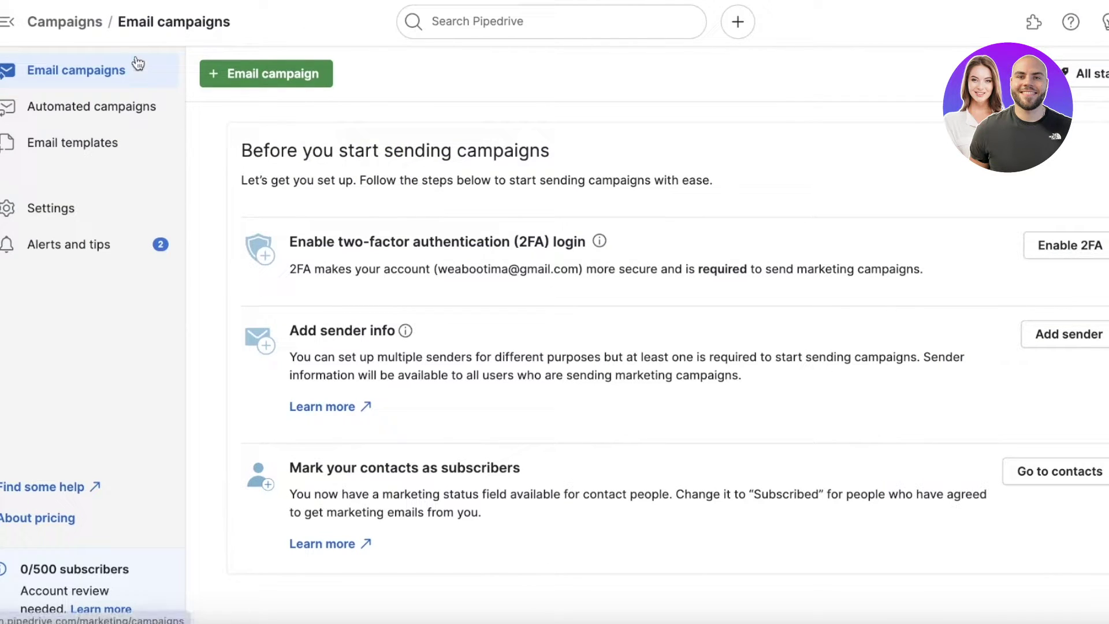
View the Automated campaigns and Email templates pages in Campaigns, and return to Email campaigns.
{"action": "left_click", "coordinate": [126, 105]}
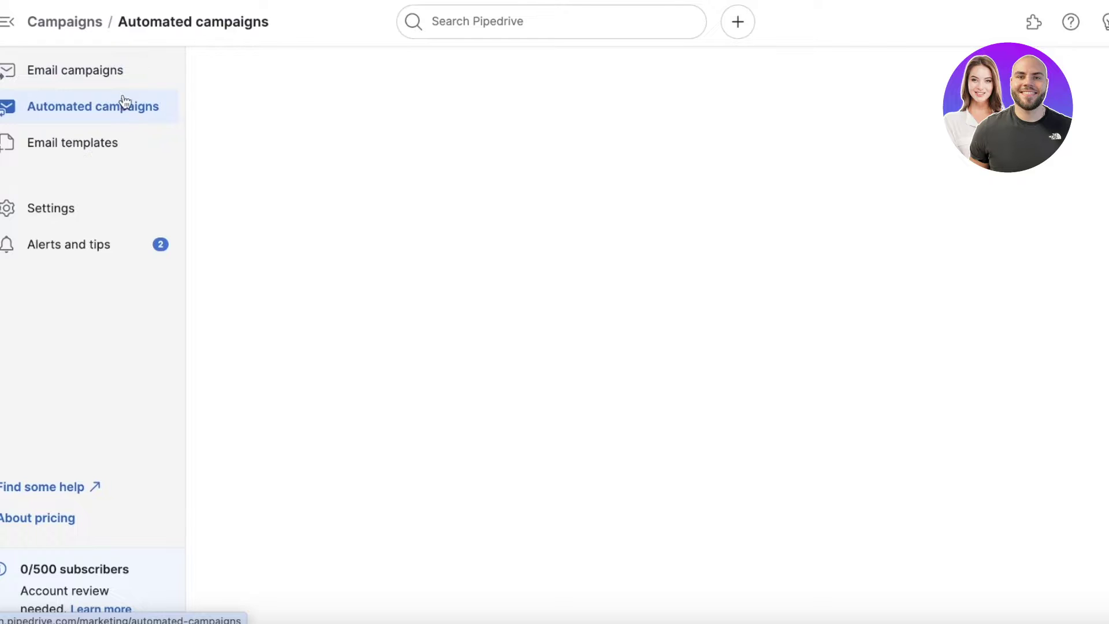
{"action": "left_click", "coordinate": [119, 138]}
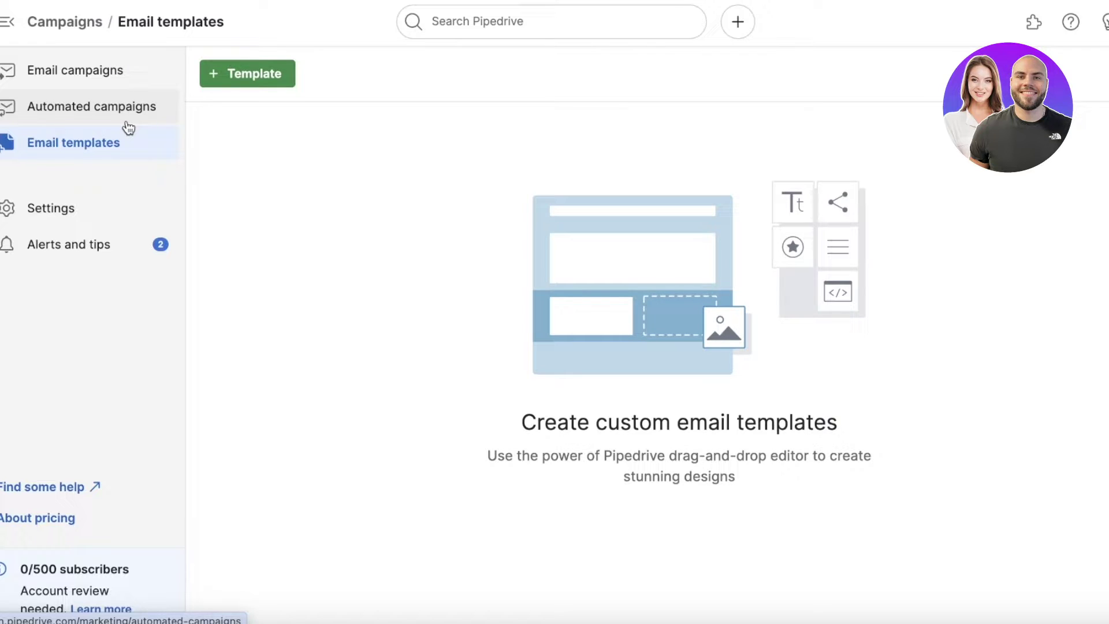
{"action": "left_click", "coordinate": [128, 127]}
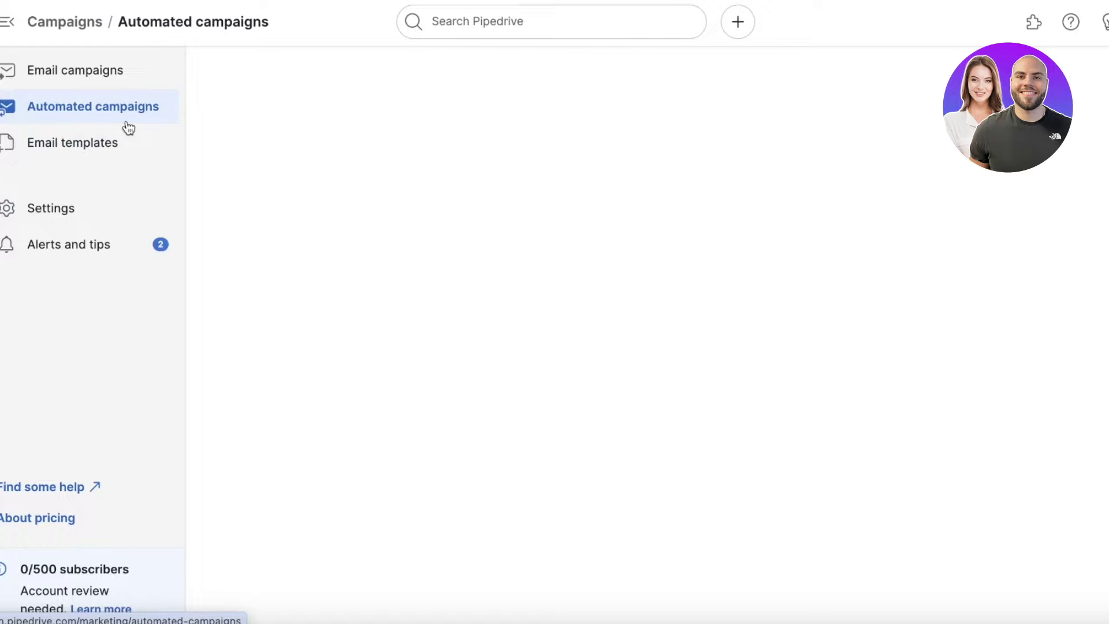
{"action": "left_click", "coordinate": [104, 62]}
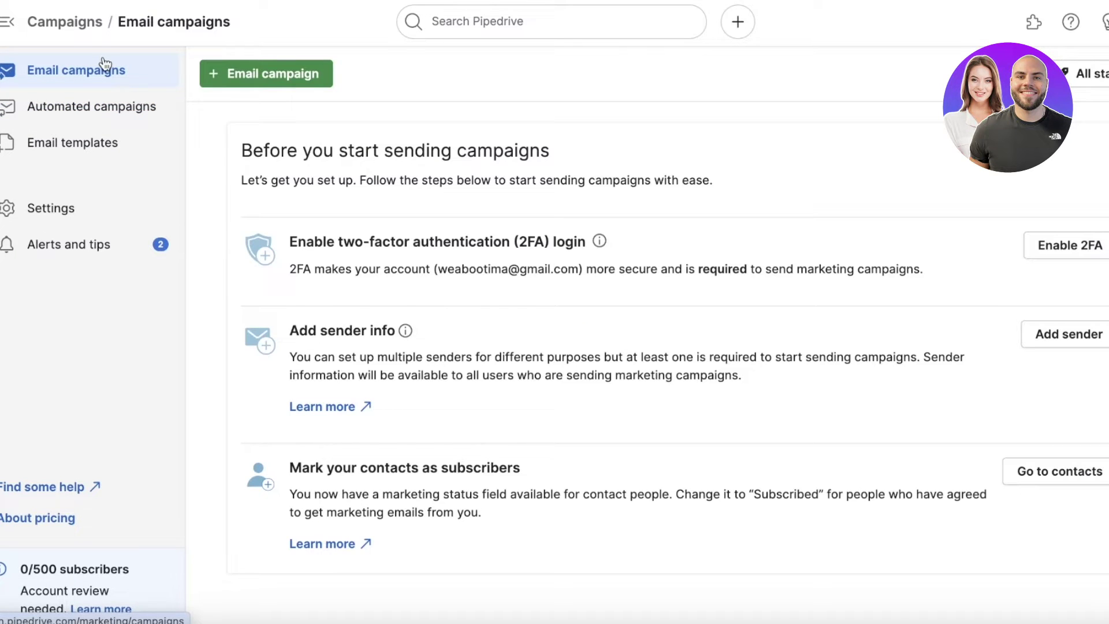
Open a new email campaign and review its setup form from recipients and sender to sending time and engagement.
{"action": "left_click", "coordinate": [266, 75]}
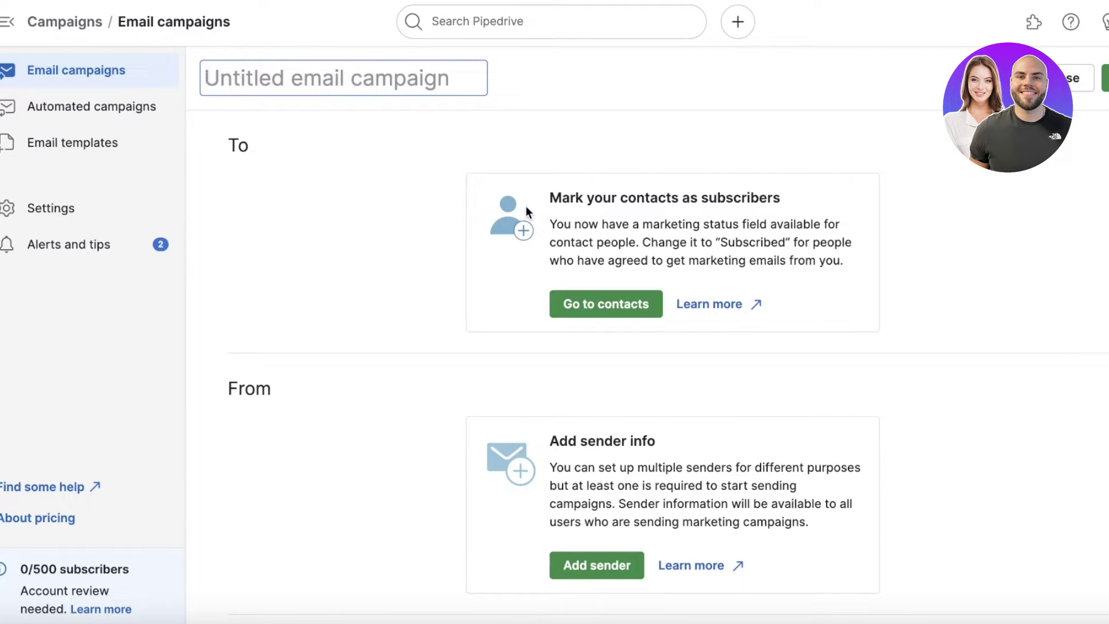
{"action": "scroll", "coordinate": [525, 205], "scroll_direction": "down", "scroll_amount": 12}
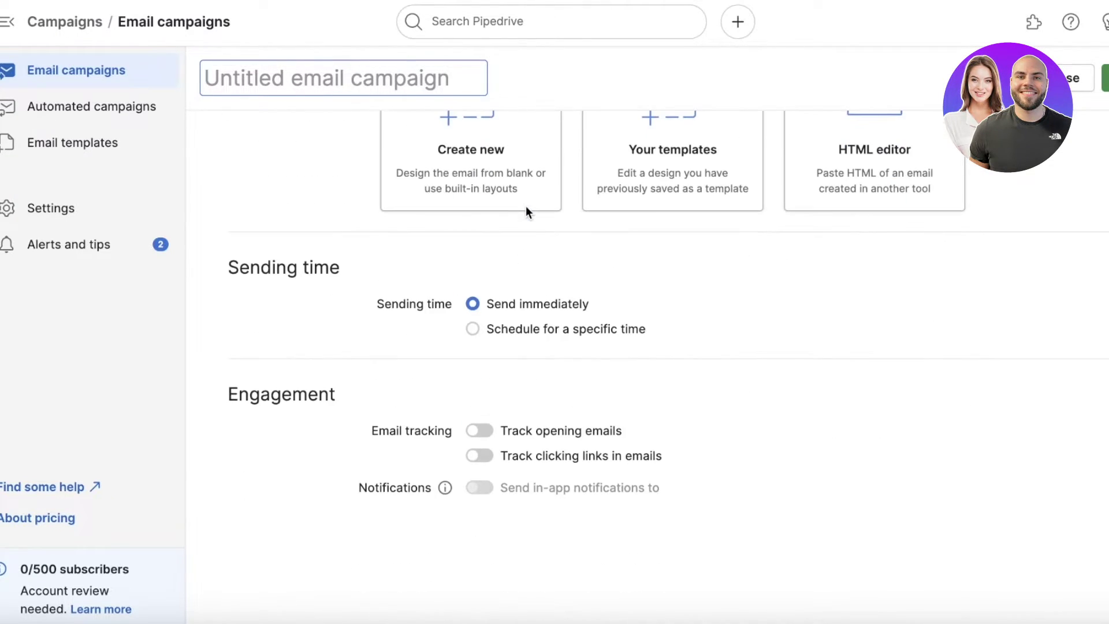
{"action": "scroll", "coordinate": [525, 206], "scroll_direction": "up", "scroll_amount": 12}
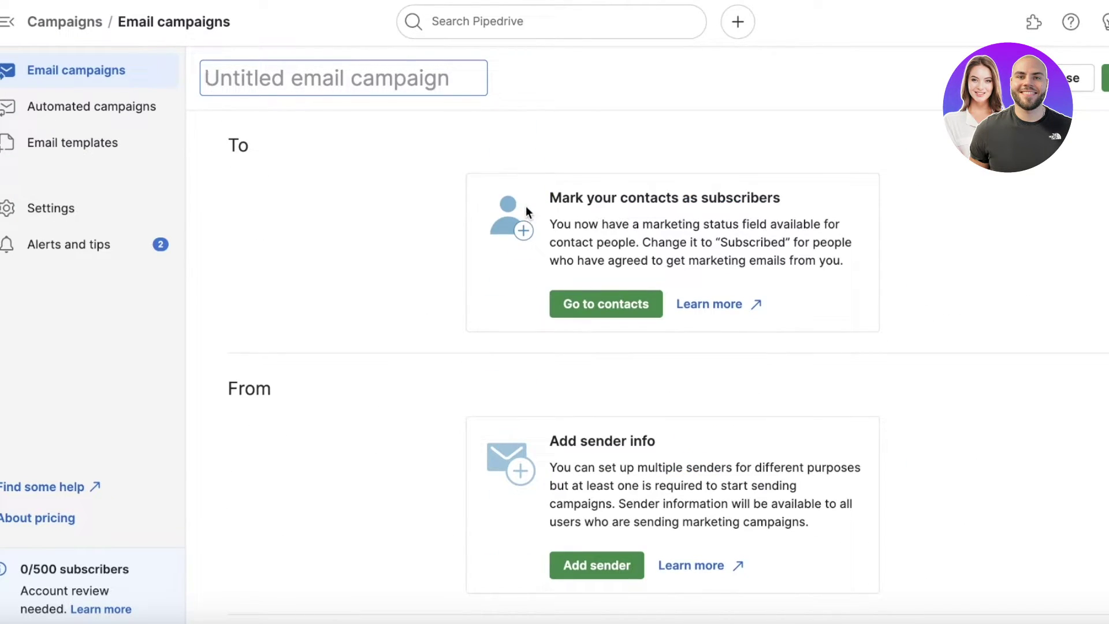
{"action": "scroll", "coordinate": [526, 208], "scroll_direction": "down", "scroll_amount": 10}
{"action": "scroll", "coordinate": [525, 205], "scroll_direction": "down", "scroll_amount": 2}
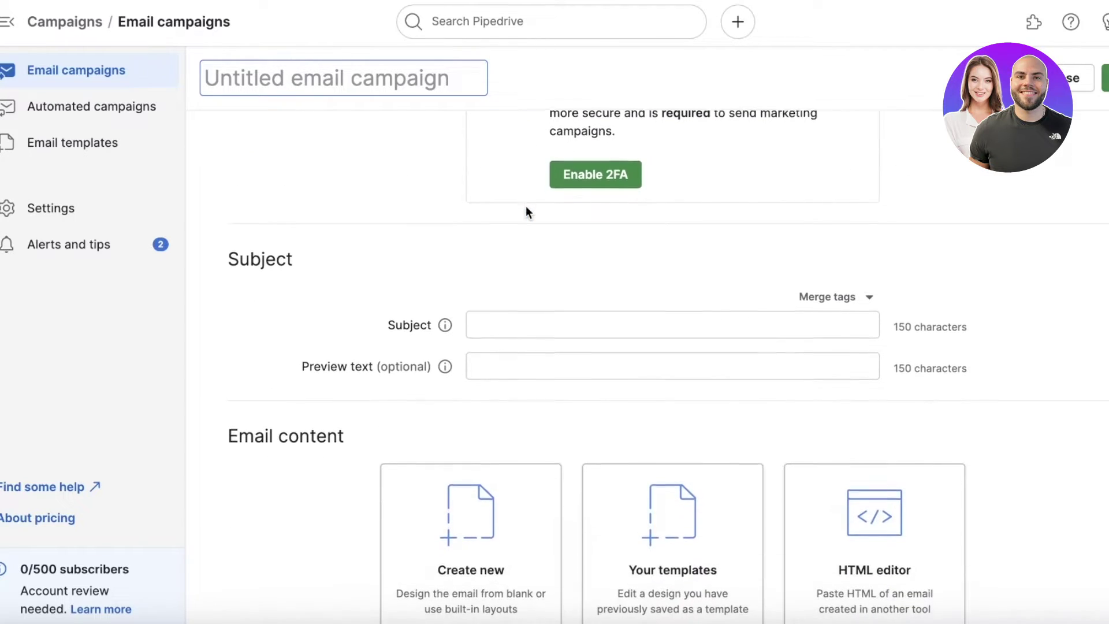
{"action": "scroll", "coordinate": [526, 205], "scroll_direction": "down", "scroll_amount": 6}
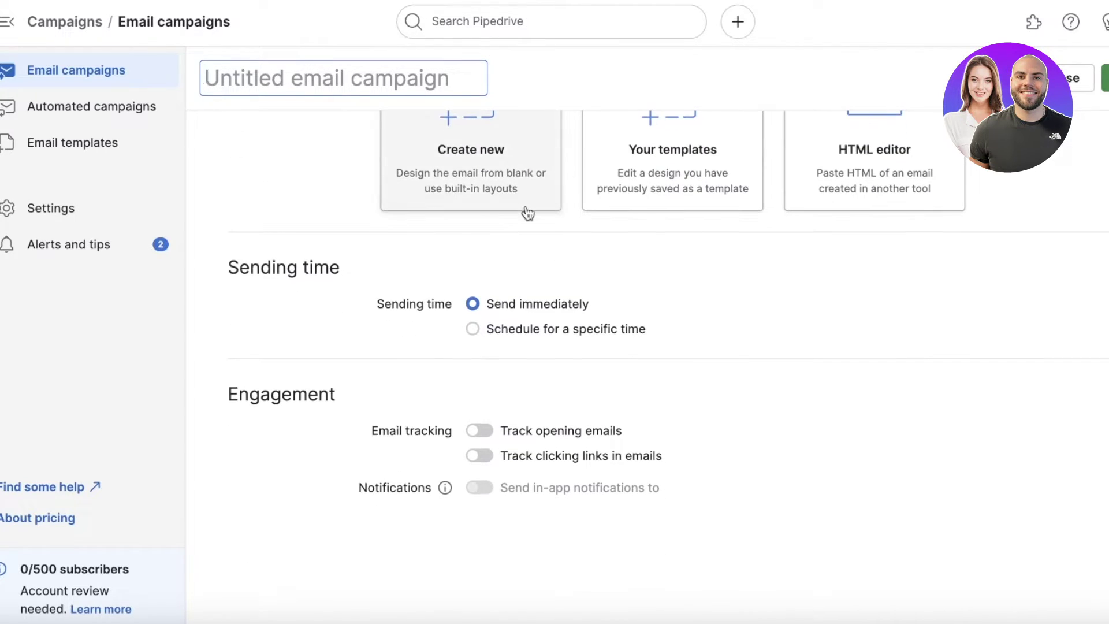
Open a new automated campaign and review its sender, security, email content and engagement sections.
{"action": "left_click", "coordinate": [138, 143]}
{"action": "left_click", "coordinate": [146, 123]}
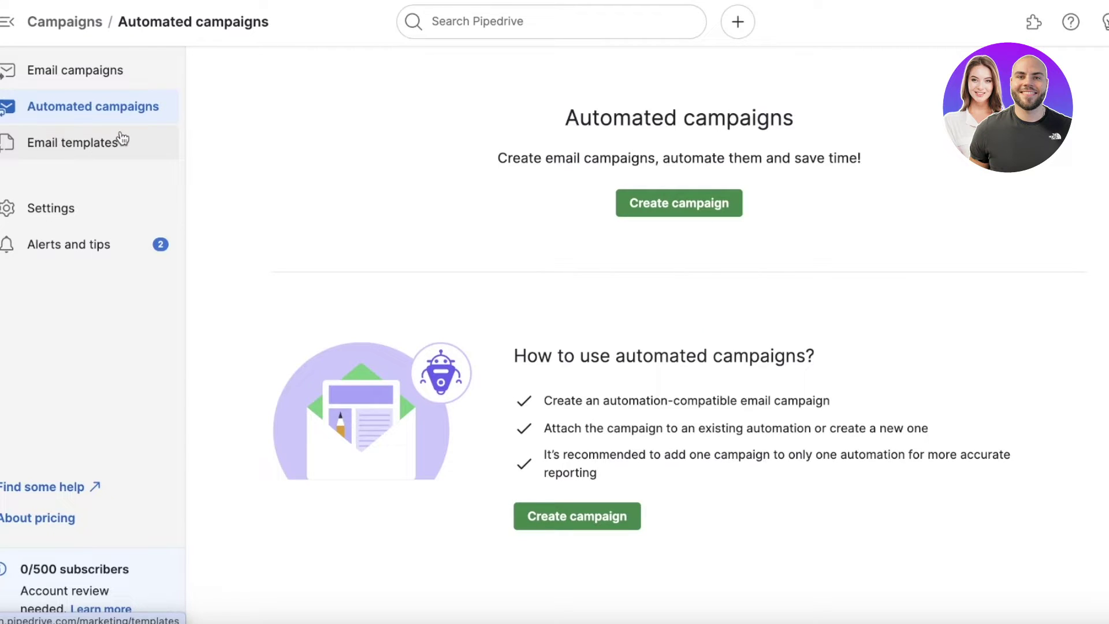
{"action": "left_click", "coordinate": [686, 211]}
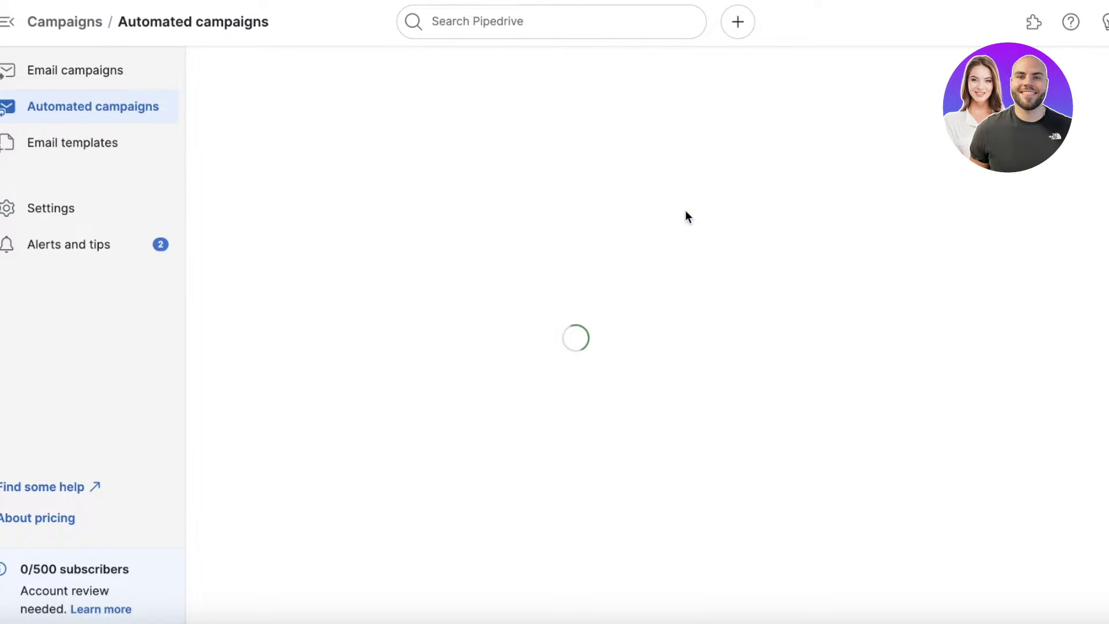
{"action": "scroll", "coordinate": [685, 217], "scroll_direction": "down", "scroll_amount": 10}
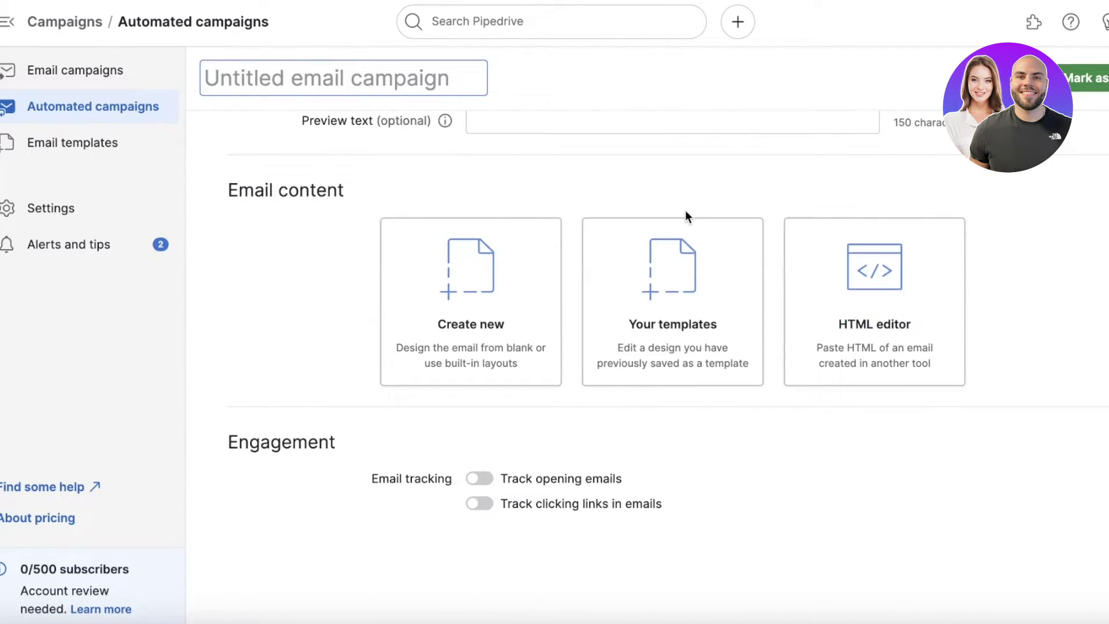
{"action": "scroll", "coordinate": [686, 214], "scroll_direction": "up", "scroll_amount": 5}
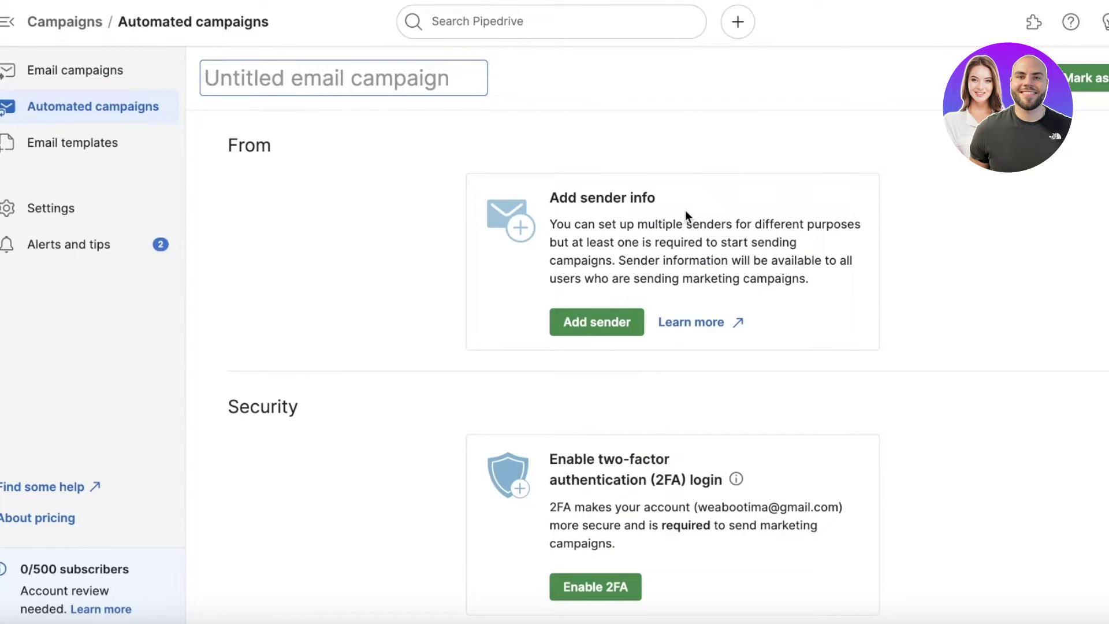
Start a new email template, browse the available layouts and select the *Letter (simple) layout.
{"action": "left_click", "coordinate": [72, 144]}
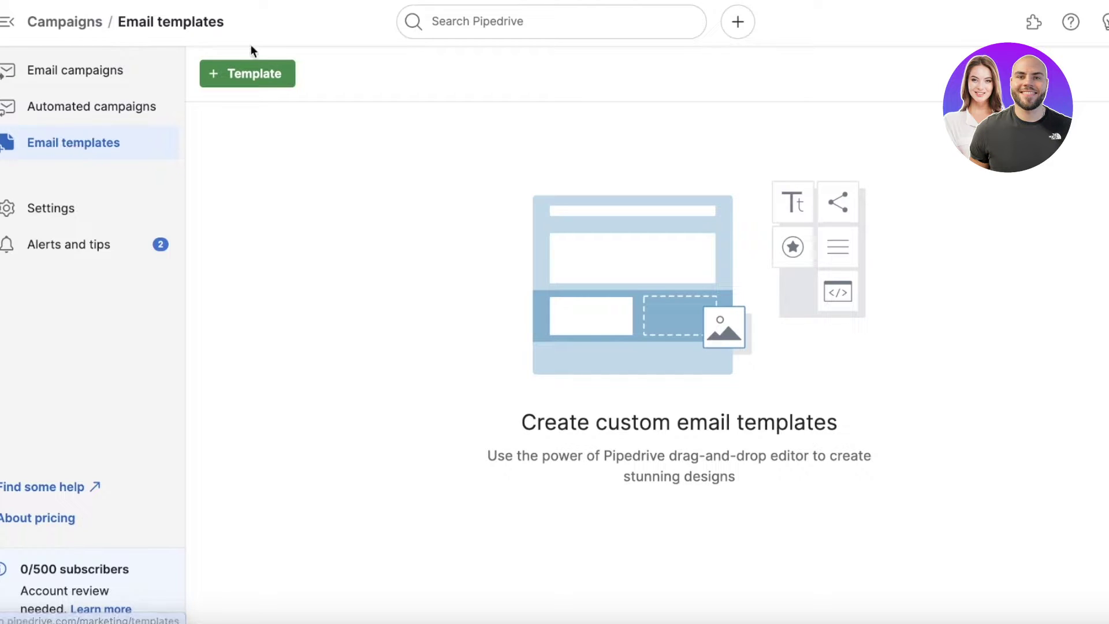
{"action": "left_click", "coordinate": [254, 74]}
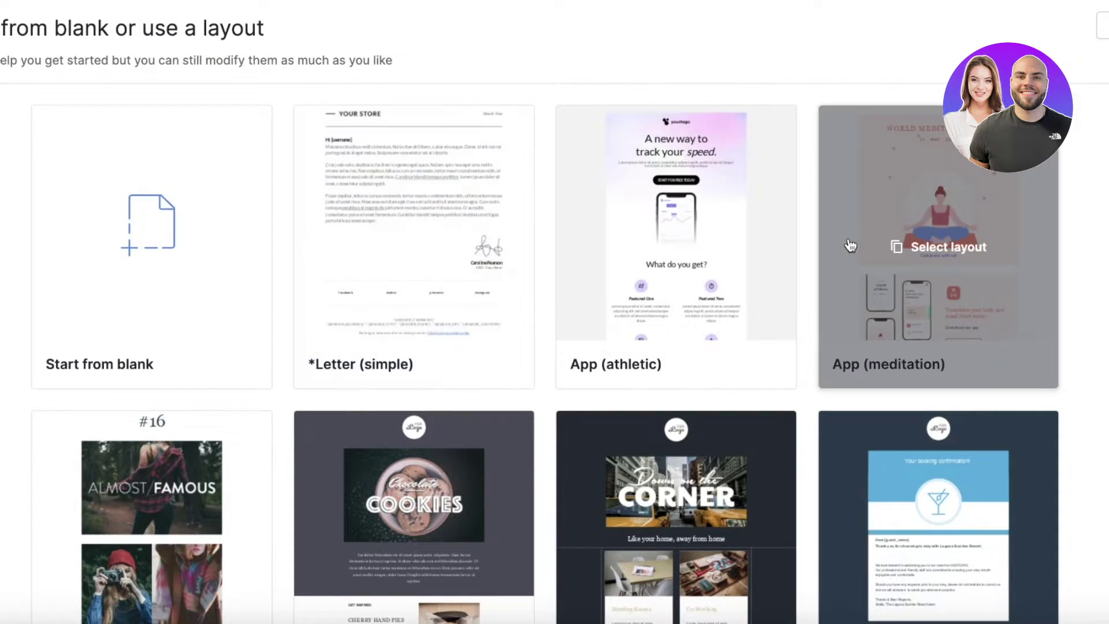
{"action": "scroll", "coordinate": [1008, 283], "scroll_direction": "down", "scroll_amount": 3}
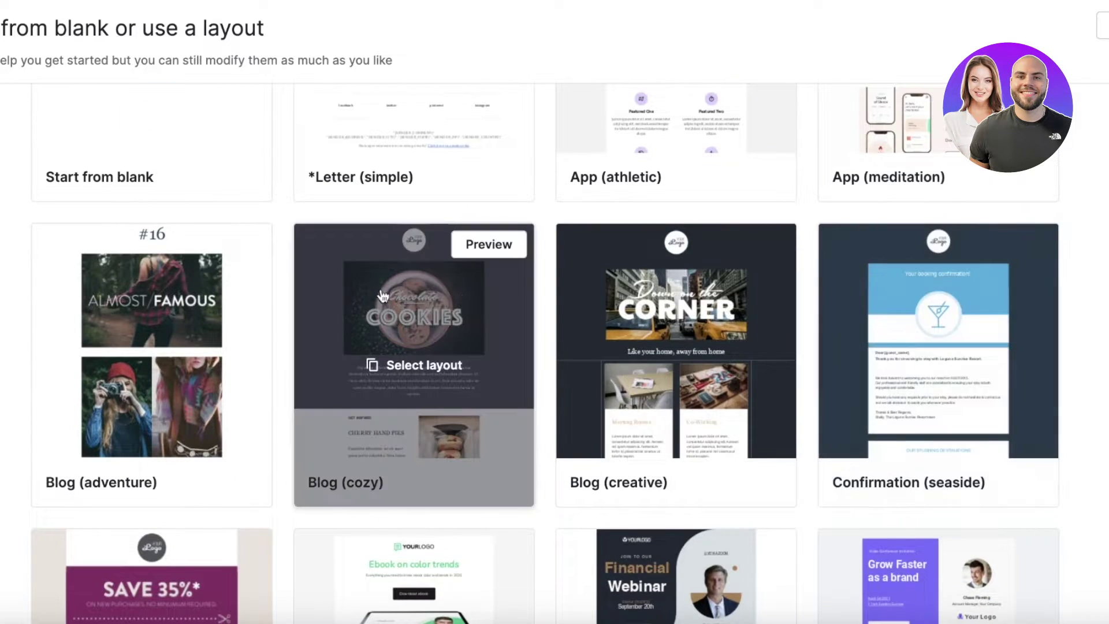
{"action": "scroll", "coordinate": [360, 292], "scroll_direction": "down", "scroll_amount": 4}
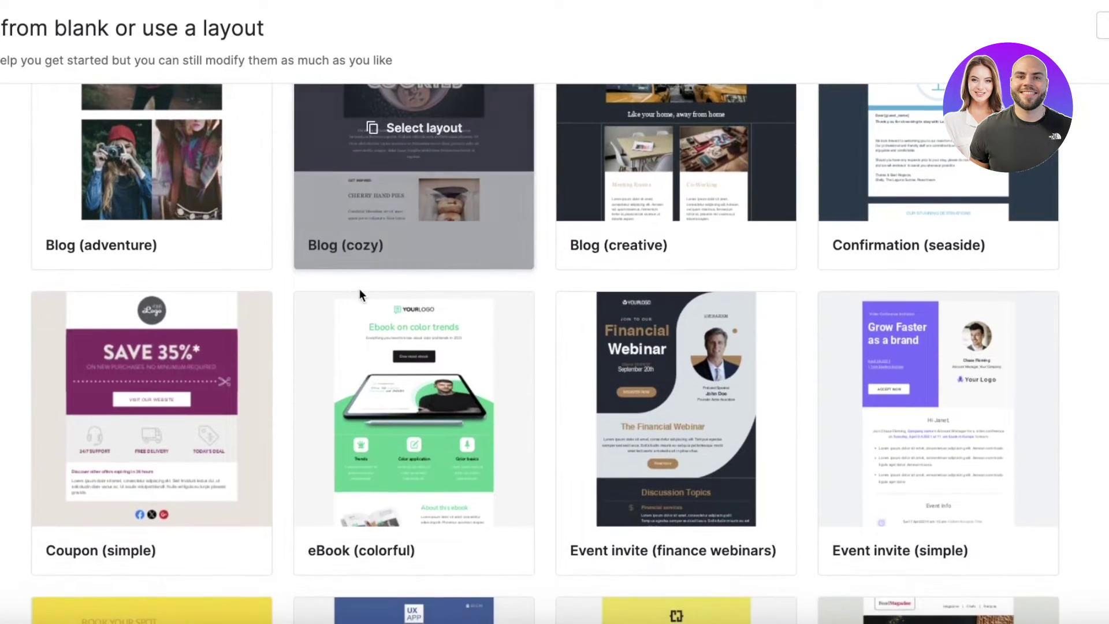
{"action": "scroll", "coordinate": [577, 370], "scroll_direction": "down", "scroll_amount": 2}
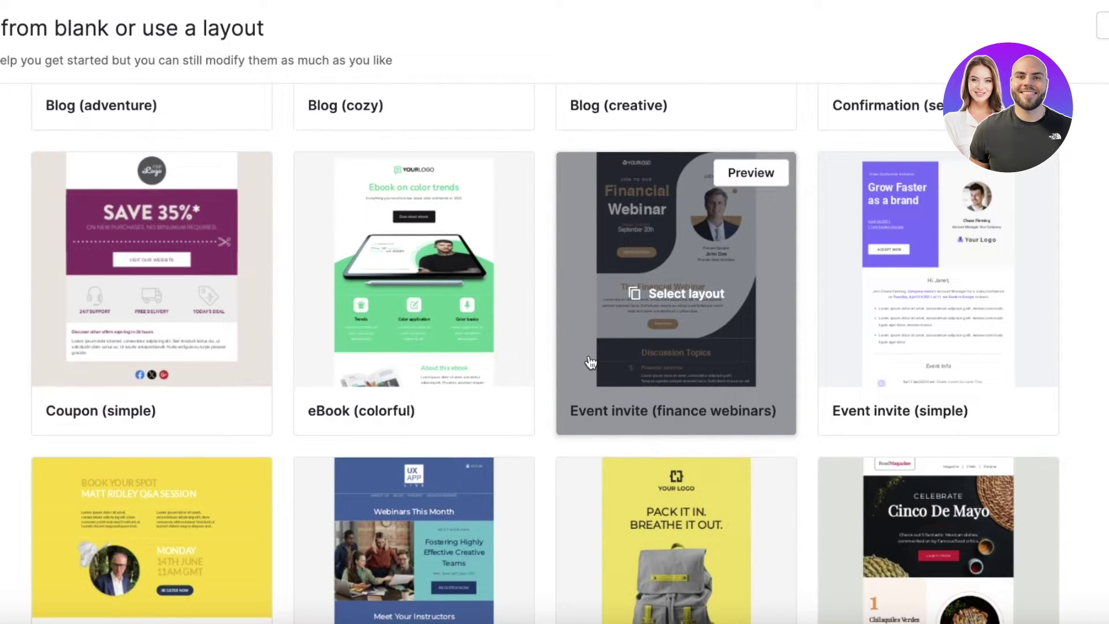
{"action": "scroll", "coordinate": [589, 363], "scroll_direction": "down", "scroll_amount": 3}
{"action": "scroll", "coordinate": [219, 242], "scroll_direction": "up", "scroll_amount": 3}
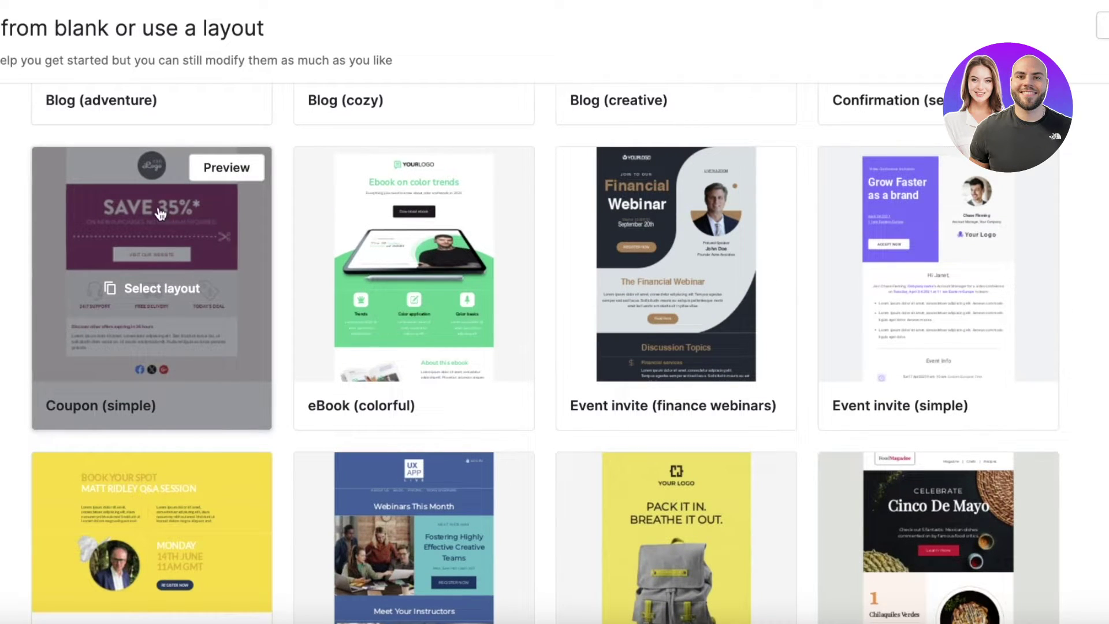
{"action": "scroll", "coordinate": [160, 214], "scroll_direction": "down", "scroll_amount": 10}
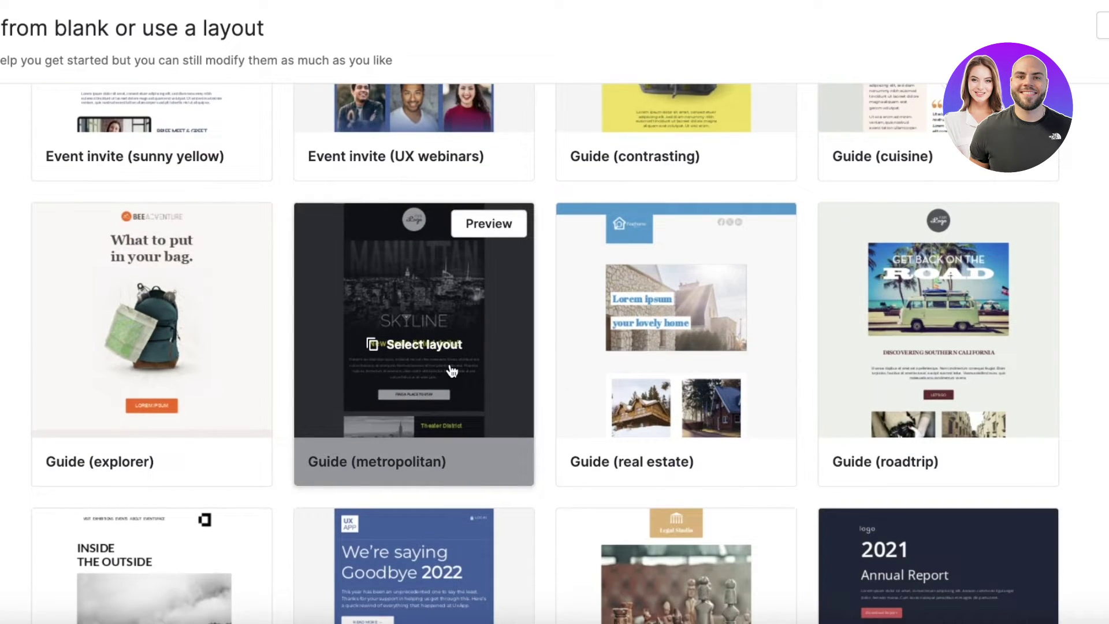
{"action": "scroll", "coordinate": [453, 370], "scroll_direction": "up", "scroll_amount": 20}
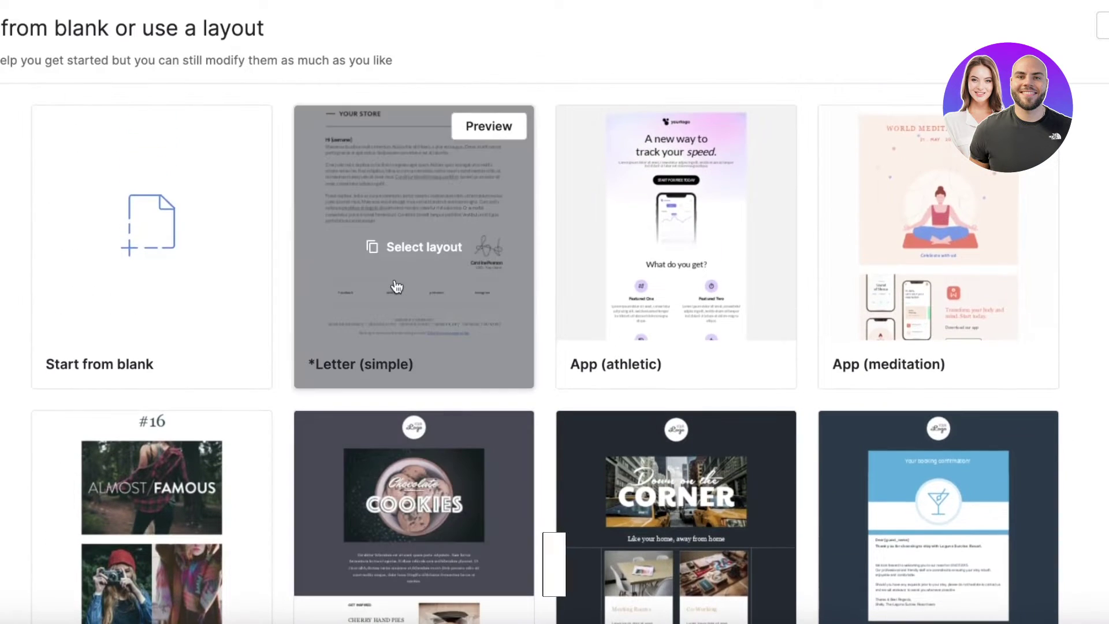
{"action": "left_click", "coordinate": [374, 221]}
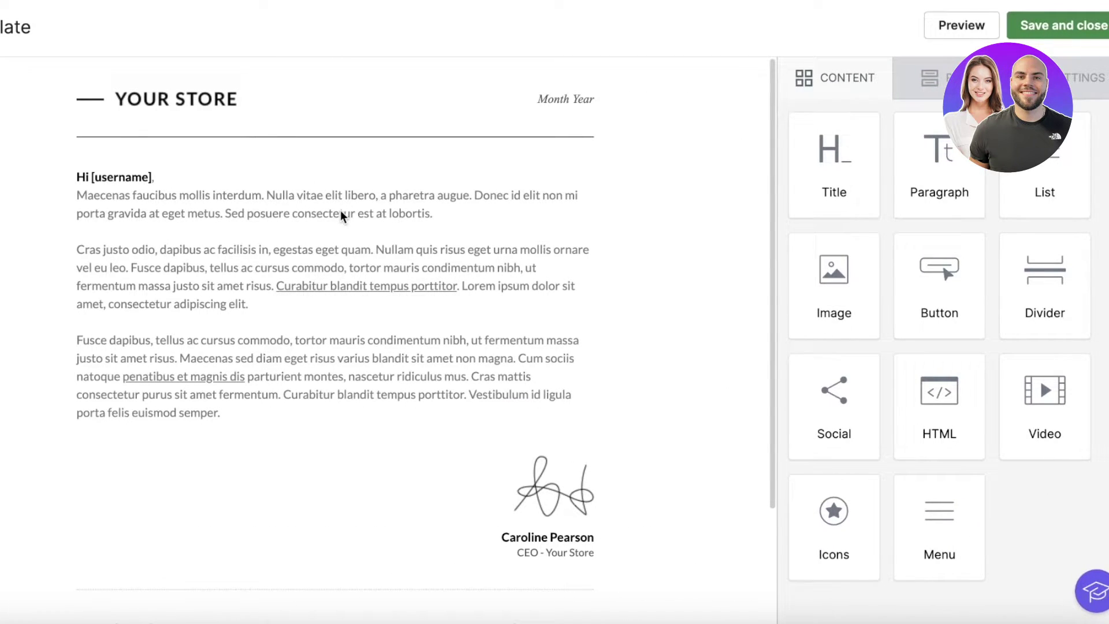
Delete the YOUR STORE logo image from the template's header.
{"action": "double_click", "coordinate": [341, 214]}
{"action": "left_click", "coordinate": [205, 99]}
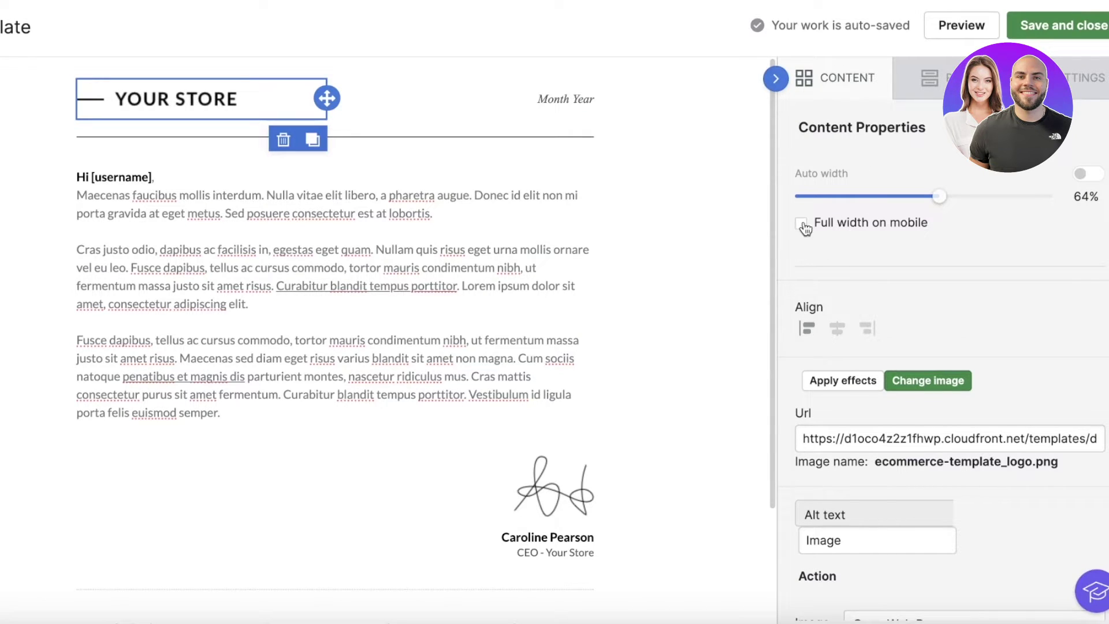
{"action": "left_click_drag", "start_coordinate": [172, 95], "coordinate": [279, 139]}
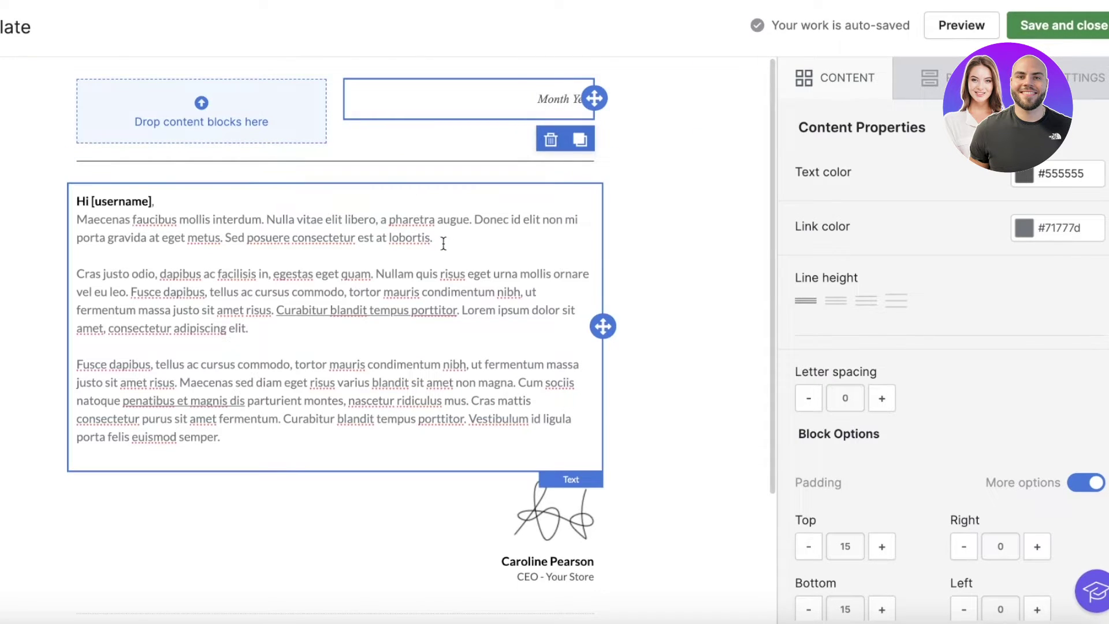
Insert a title block in the empty header slot and set its text to "Durden".
{"action": "left_click", "coordinate": [837, 78]}
{"action": "left_click", "coordinate": [929, 78]}
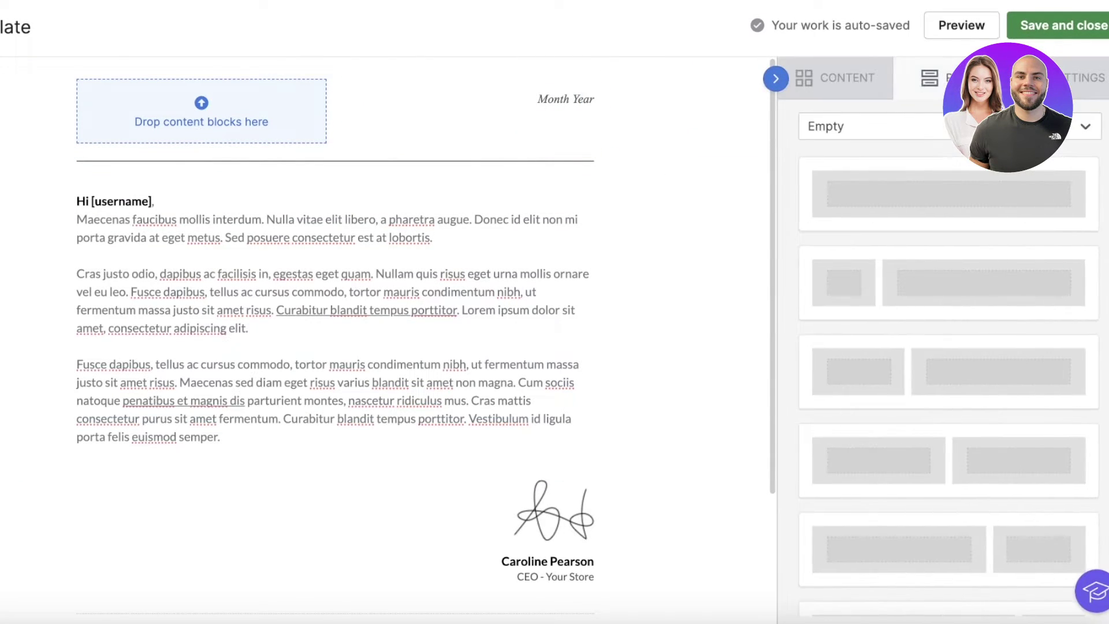
{"action": "left_click", "coordinate": [832, 85]}
{"action": "left_click_drag", "start_coordinate": [832, 152], "coordinate": [197, 86]}
{"action": "double_click", "coordinate": [197, 87]}
{"action": "key", "text": "ctrl+a"}
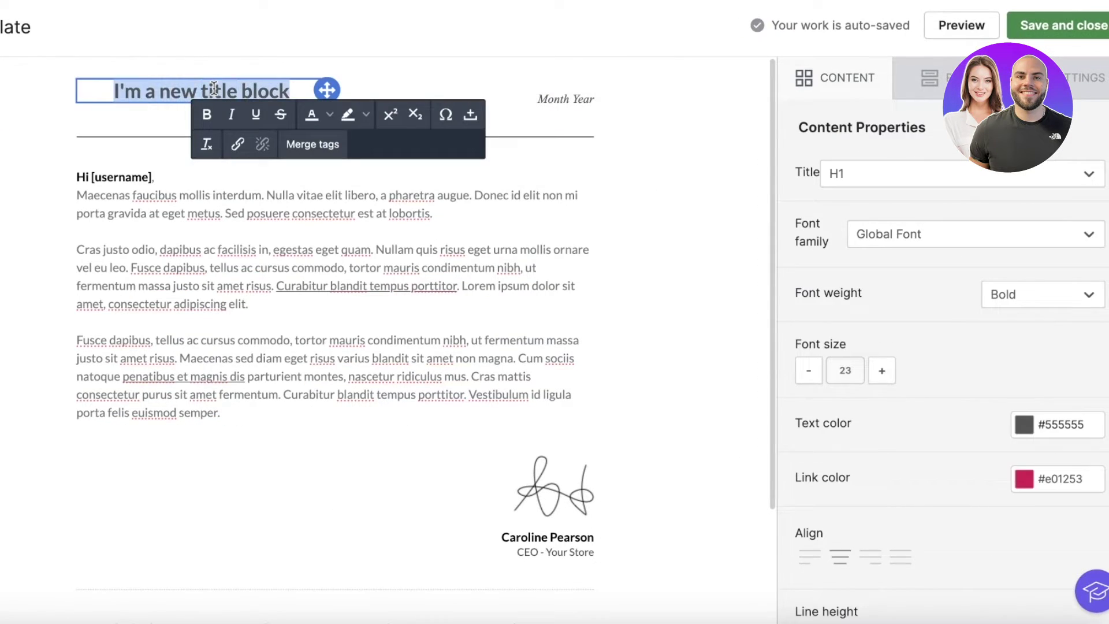
{"action": "type", "text": "A"}
{"action": "key", "text": "BackSpace"}
{"action": "type", "text": "Durden"}
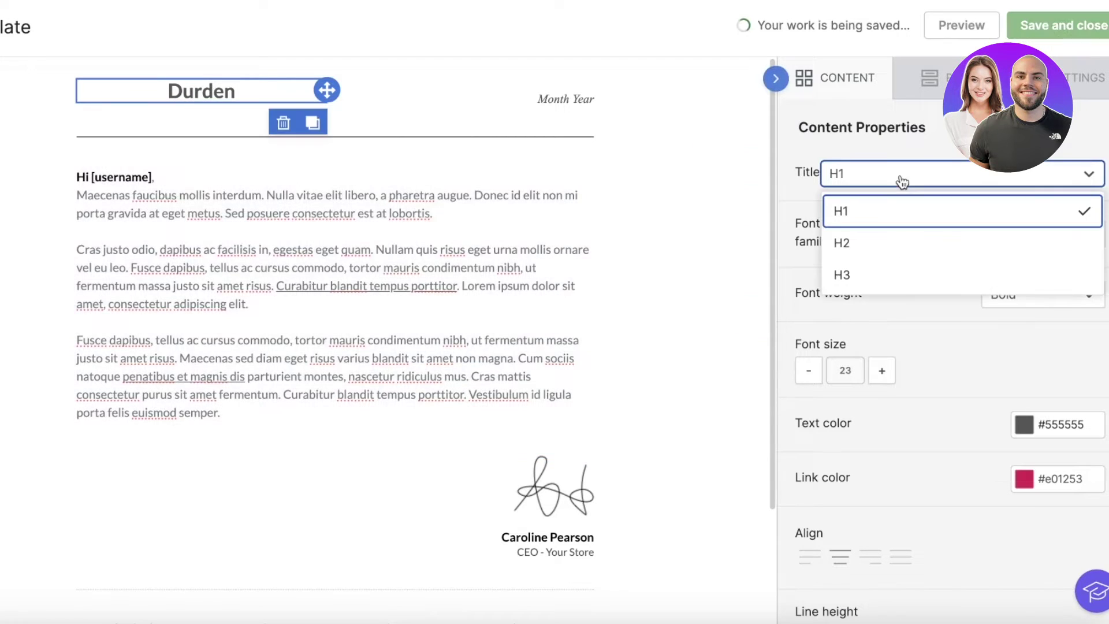
Try the H2 and H3 heading levels on the Durden title and return it to H1.
{"action": "left_click", "coordinate": [900, 175]}
{"action": "left_click", "coordinate": [915, 240]}
{"action": "left_click", "coordinate": [913, 184]}
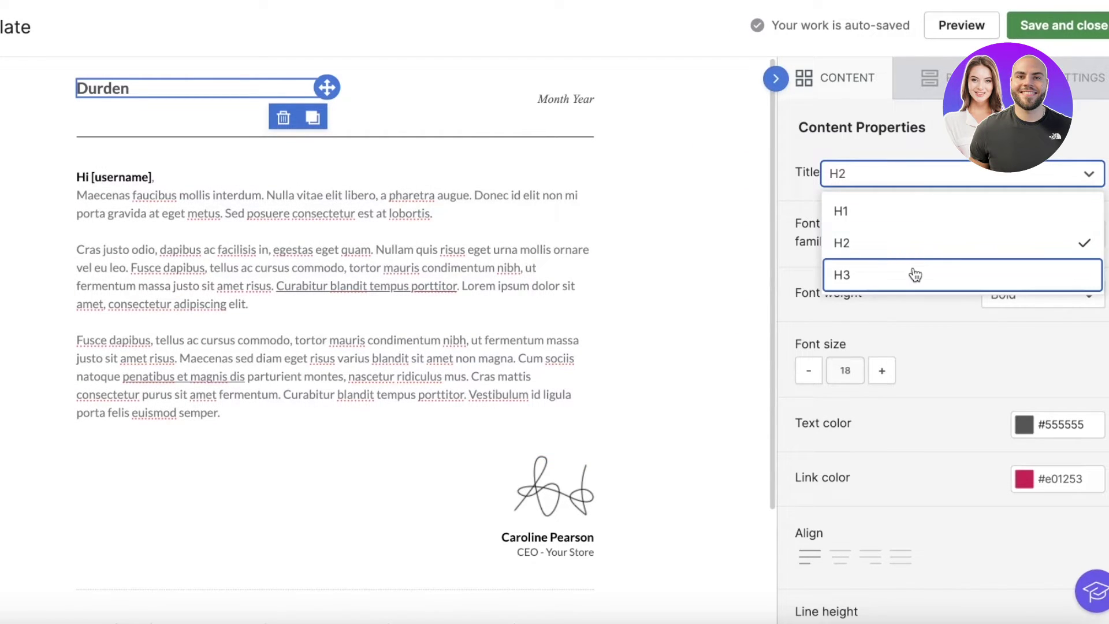
{"action": "left_click", "coordinate": [913, 272]}
{"action": "left_click", "coordinate": [910, 185]}
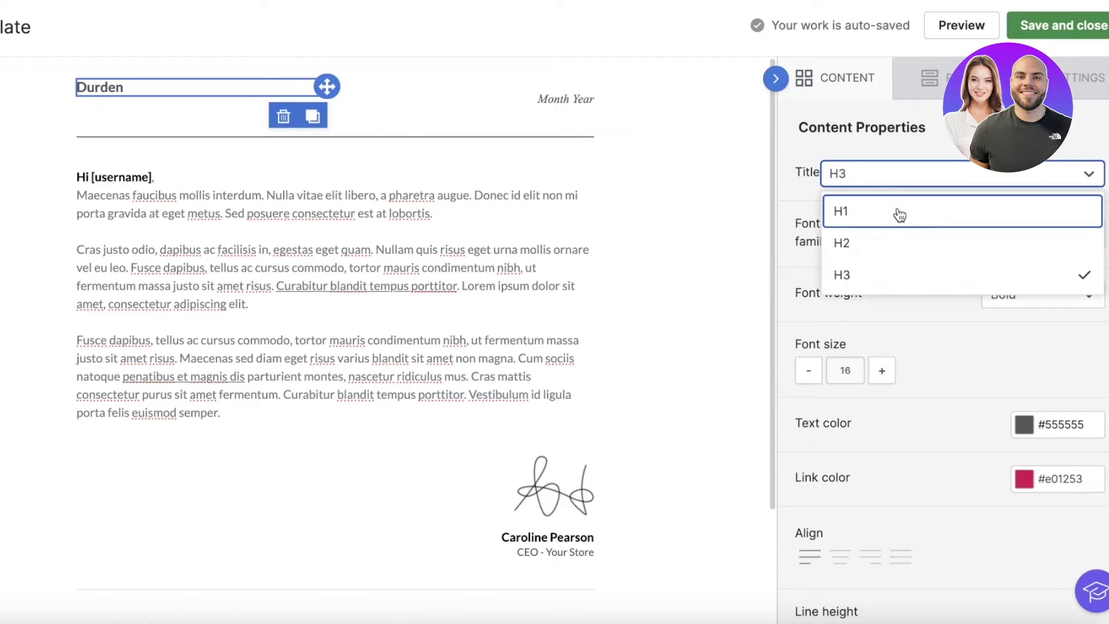
{"action": "left_click", "coordinate": [899, 213]}
{"action": "left_click", "coordinate": [901, 179]}
{"action": "left_click", "coordinate": [903, 248]}
{"action": "left_click", "coordinate": [895, 180]}
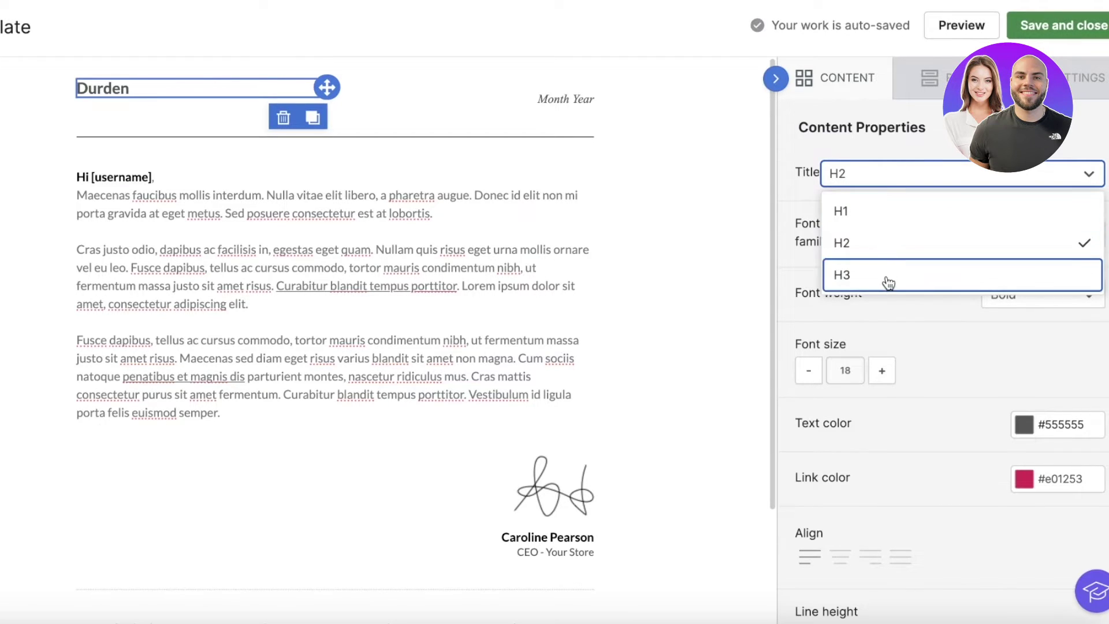
{"action": "left_click", "coordinate": [887, 275]}
{"action": "left_click", "coordinate": [907, 177]}
{"action": "left_click", "coordinate": [911, 206]}
Open the Durden title's font family choices, and set the title's line height to the widest option.
{"action": "left_click", "coordinate": [884, 234]}
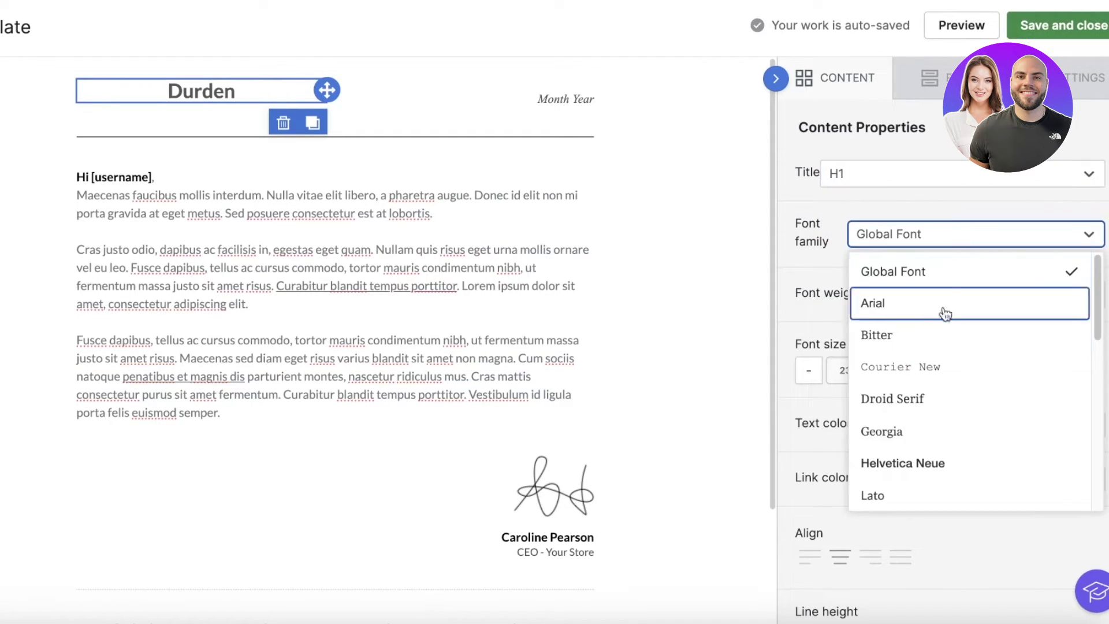
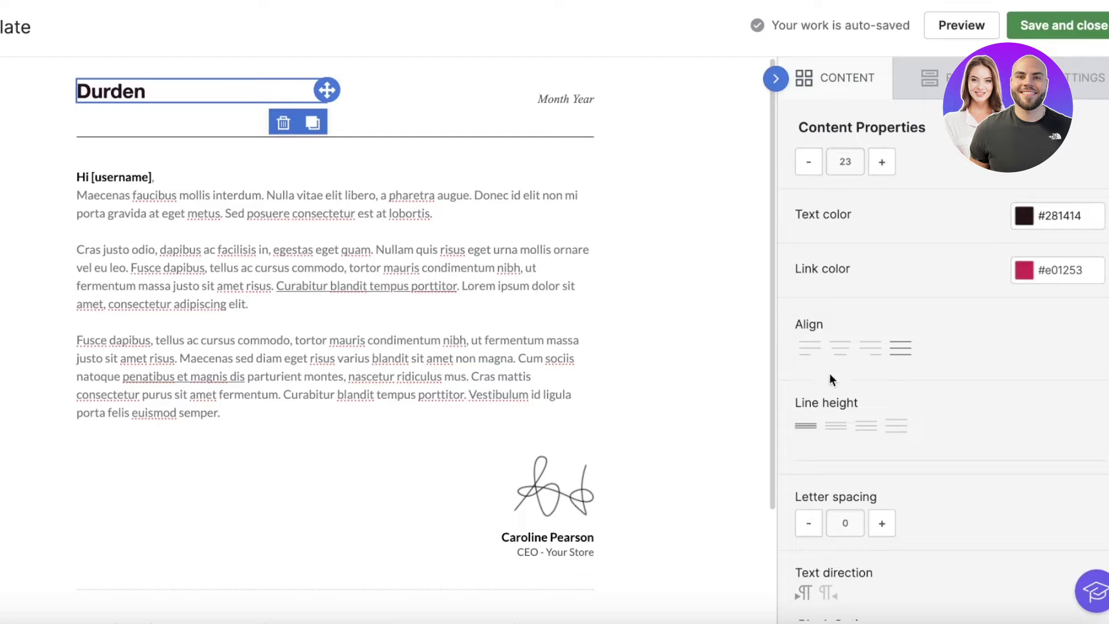
{"action": "left_click", "coordinate": [835, 426]}
{"action": "left_click", "coordinate": [866, 426]}
{"action": "left_click", "coordinate": [894, 429]}
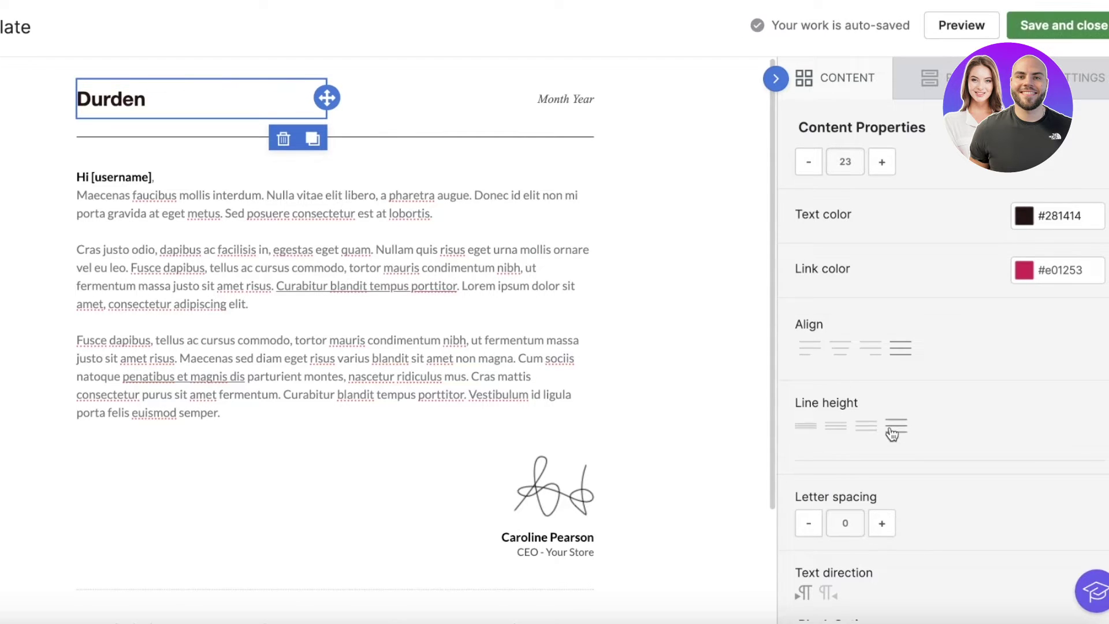
Set the letter spacing of the Durden title to 4.
{"action": "scroll", "coordinate": [855, 486], "scroll_direction": "down", "scroll_amount": 3}
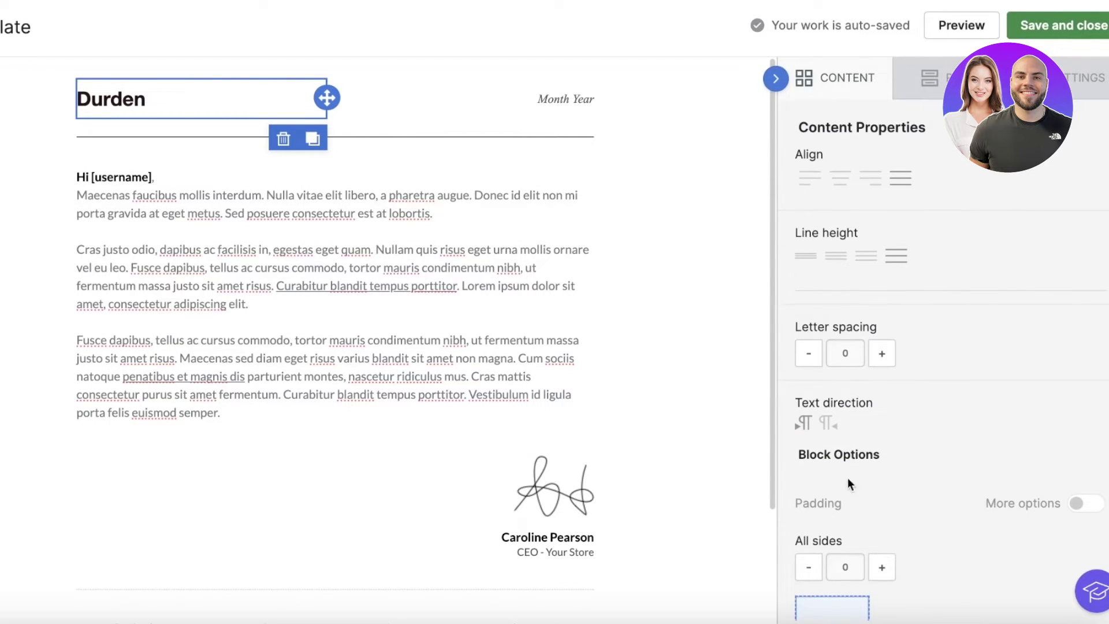
{"action": "left_click", "coordinate": [880, 355]}
{"action": "left_click", "coordinate": [880, 355]}
{"action": "left_click", "coordinate": [880, 355]}
{"action": "left_click", "coordinate": [880, 355]}
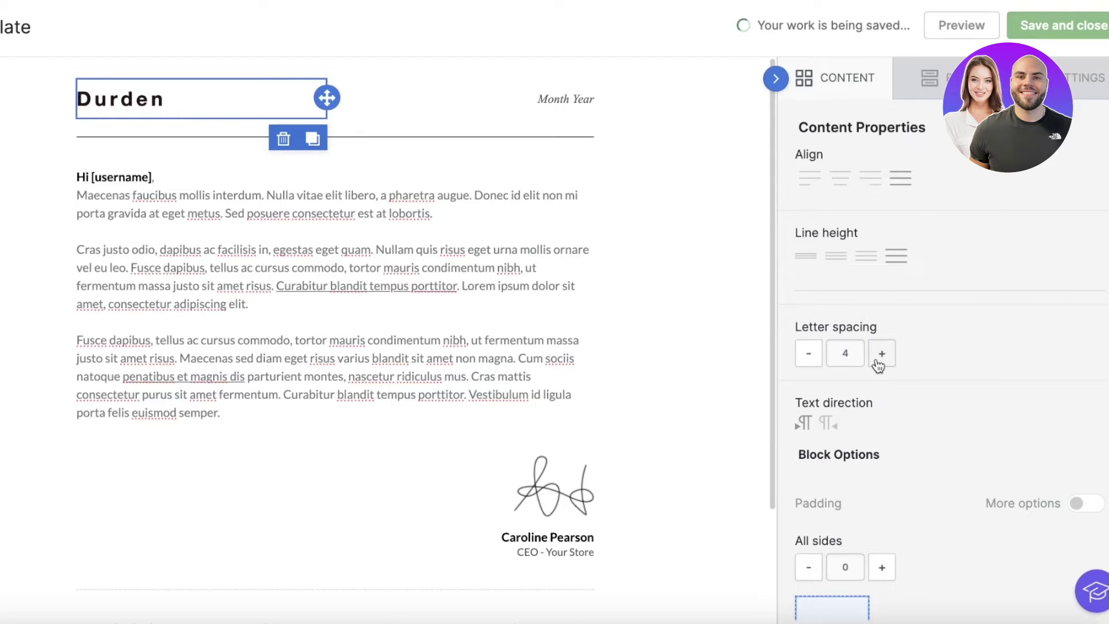
{"action": "scroll", "coordinate": [873, 427], "scroll_direction": "down", "scroll_amount": 1}
Reduce the template's content area width to 480px in the general options.
{"action": "scroll", "coordinate": [958, 238], "scroll_direction": "up", "scroll_amount": 6}
{"action": "left_click", "coordinate": [929, 87]}
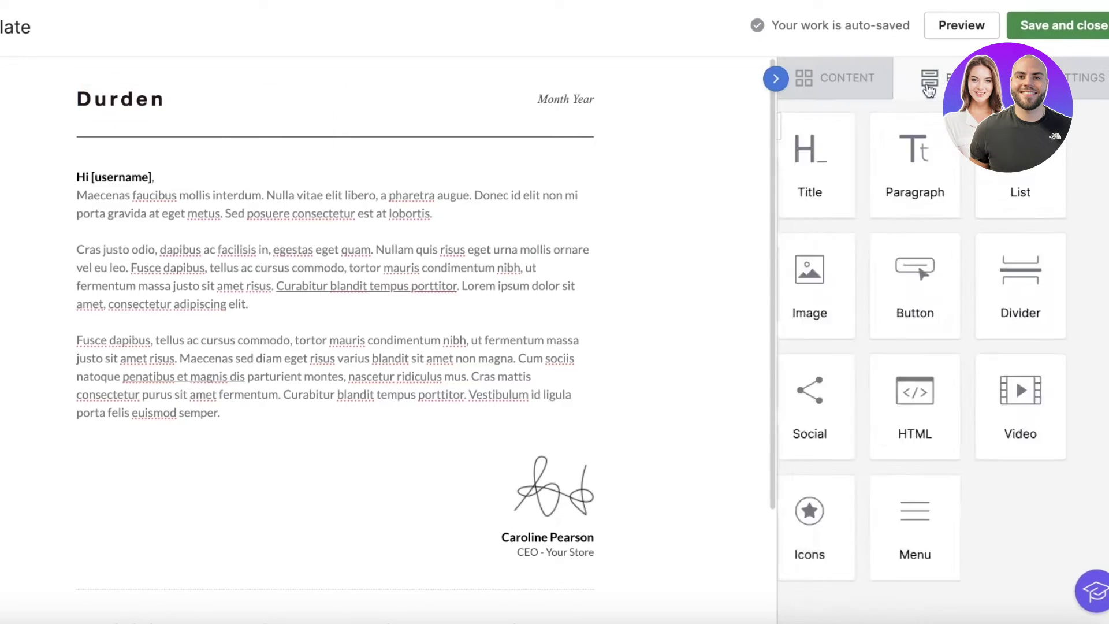
{"action": "left_click", "coordinate": [1085, 77]}
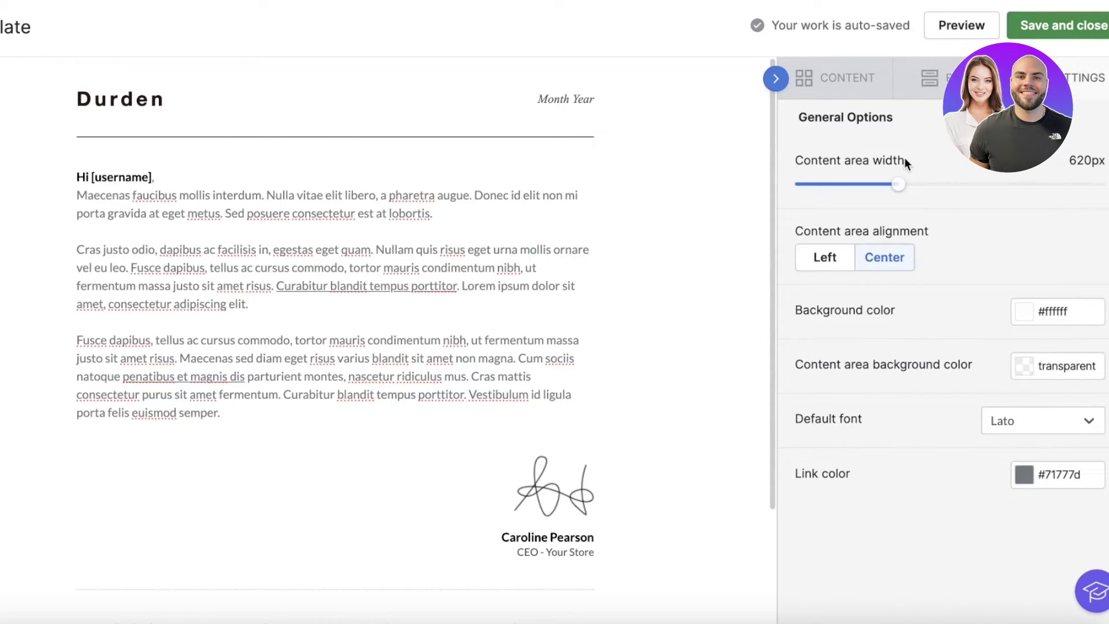
{"action": "left_click_drag", "start_coordinate": [918, 182], "coordinate": [712, 196]}
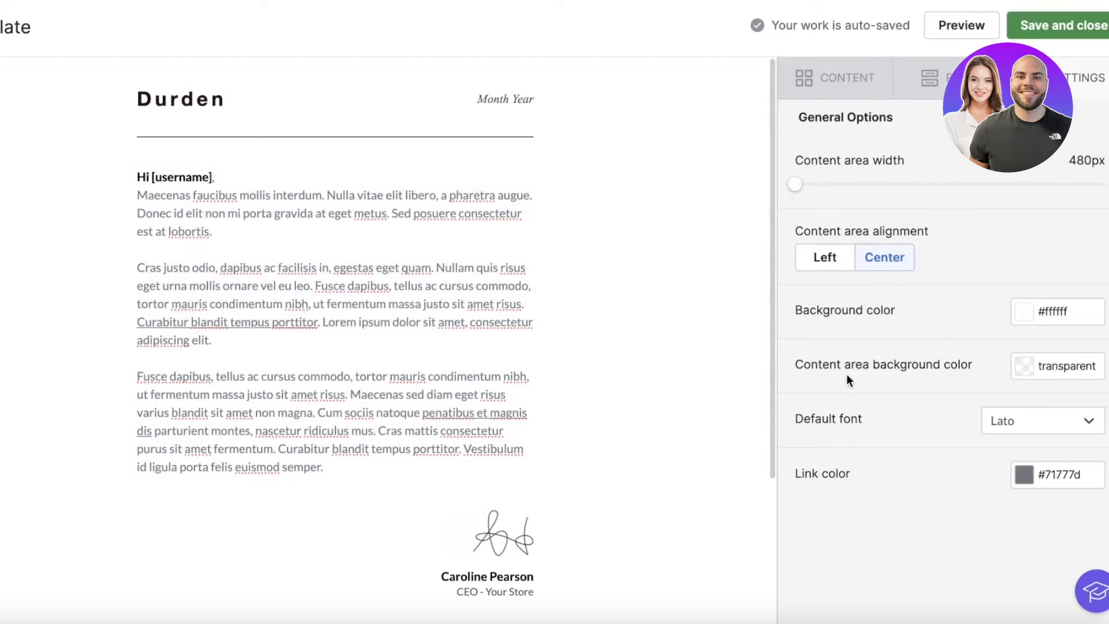
Change the template's background color to the pale pink #fffbfd.
{"action": "left_click", "coordinate": [1029, 314]}
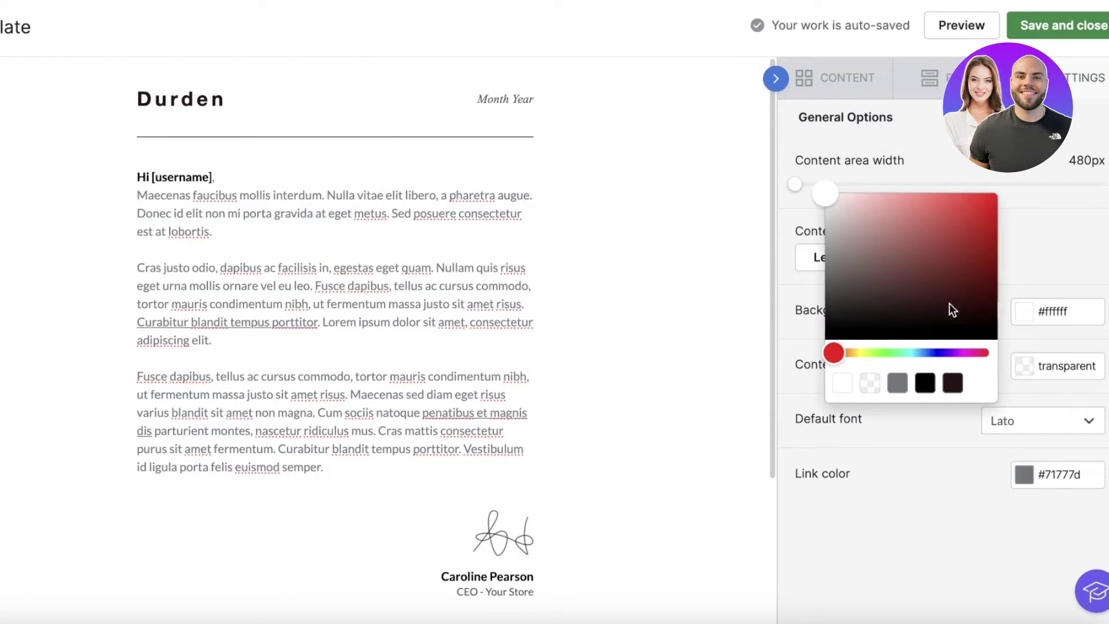
{"action": "left_click", "coordinate": [975, 353]}
{"action": "left_click_drag", "start_coordinate": [857, 203], "coordinate": [829, 186]}
{"action": "left_click", "coordinate": [986, 169]}
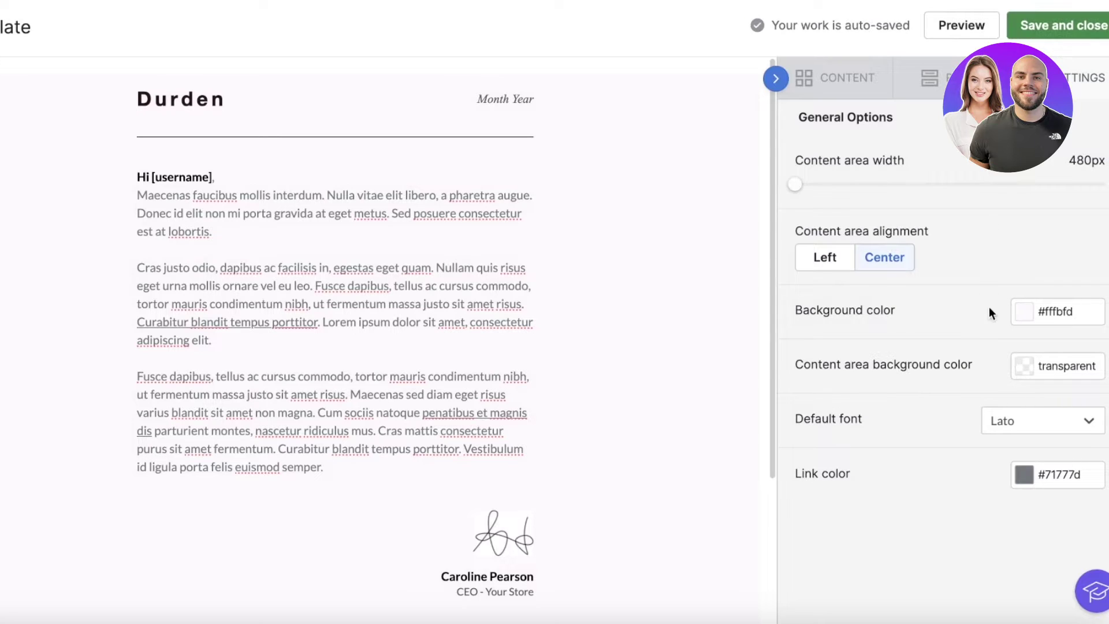
Delete all the placeholder text after "Hi" in the letter's body block.
{"action": "left_click", "coordinate": [438, 213]}
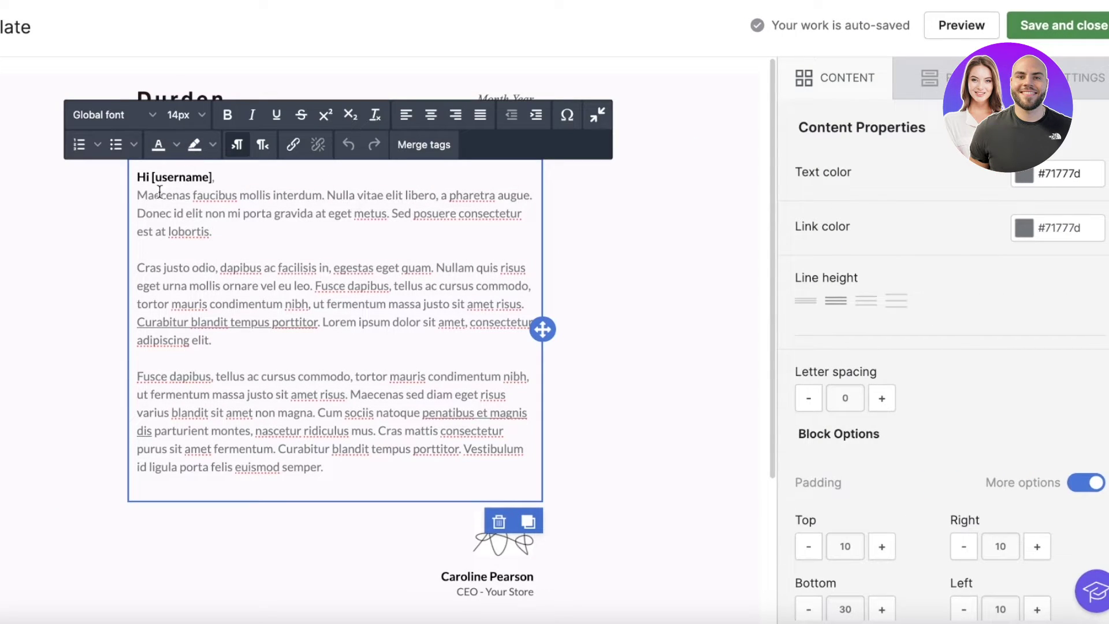
{"action": "left_click_drag", "start_coordinate": [150, 176], "coordinate": [435, 475]}
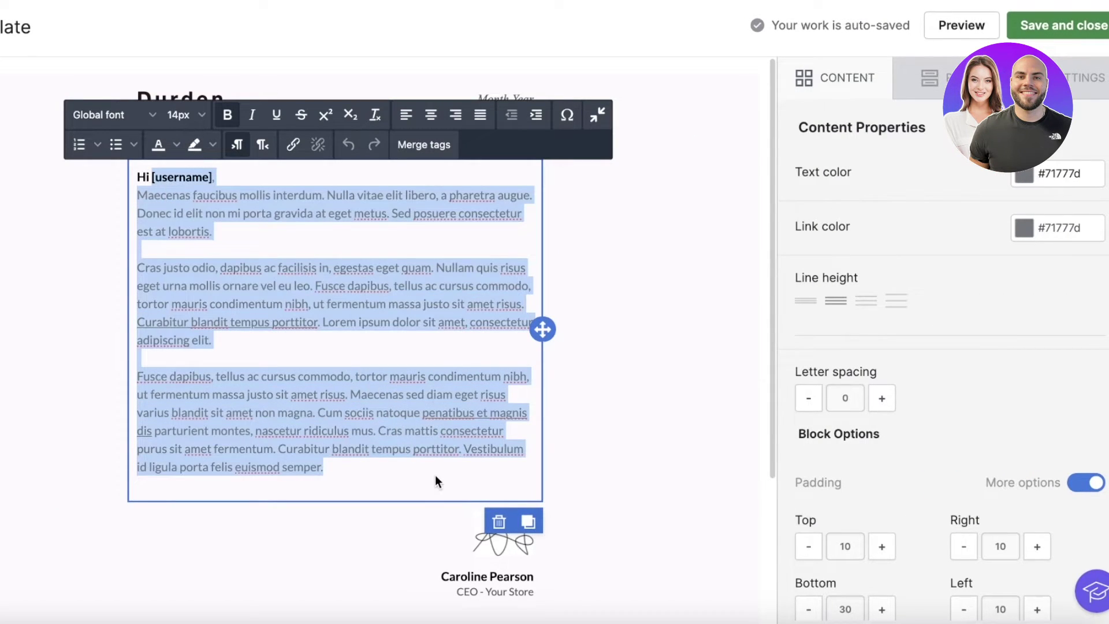
{"action": "key", "text": "BackSpace"}
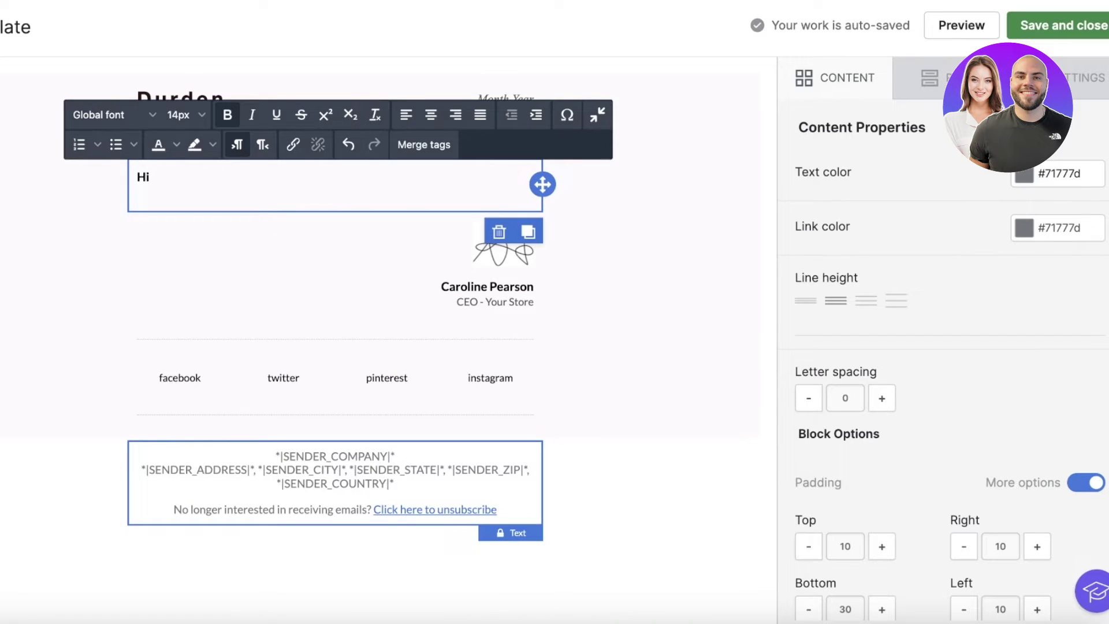
Add a comma after "Hi", write "We at durden are looking for your feedback on our business.." beneath it, and add four lines of single dots.
{"action": "type", "text": ","}
{"action": "key", "text": "Return"}
{"action": "type", "text": "We at dur"}
{"action": "key", "text": "BackSpace"}
{"action": "type", "text": "t durden ar el"}
{"action": "key", "text": "BackSpace"}
{"action": "key", "text": "BackSpace"}
{"action": "key", "text": "BackSpace"}
{"action": "type", "text": "e looking for your fee"}
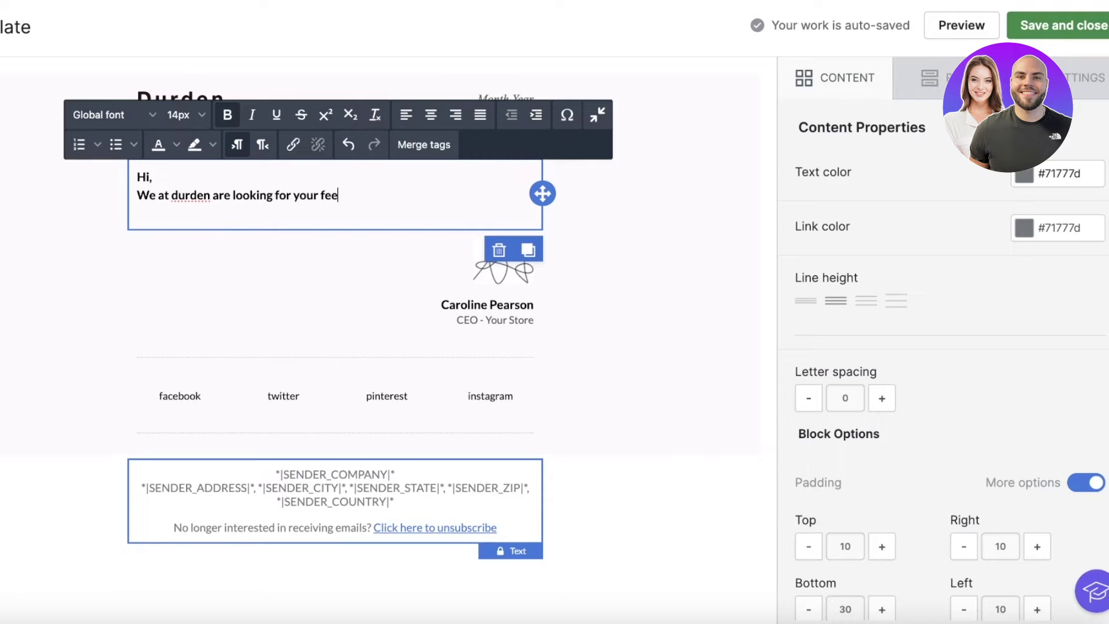
{"action": "type", "text": "dback on our business "}
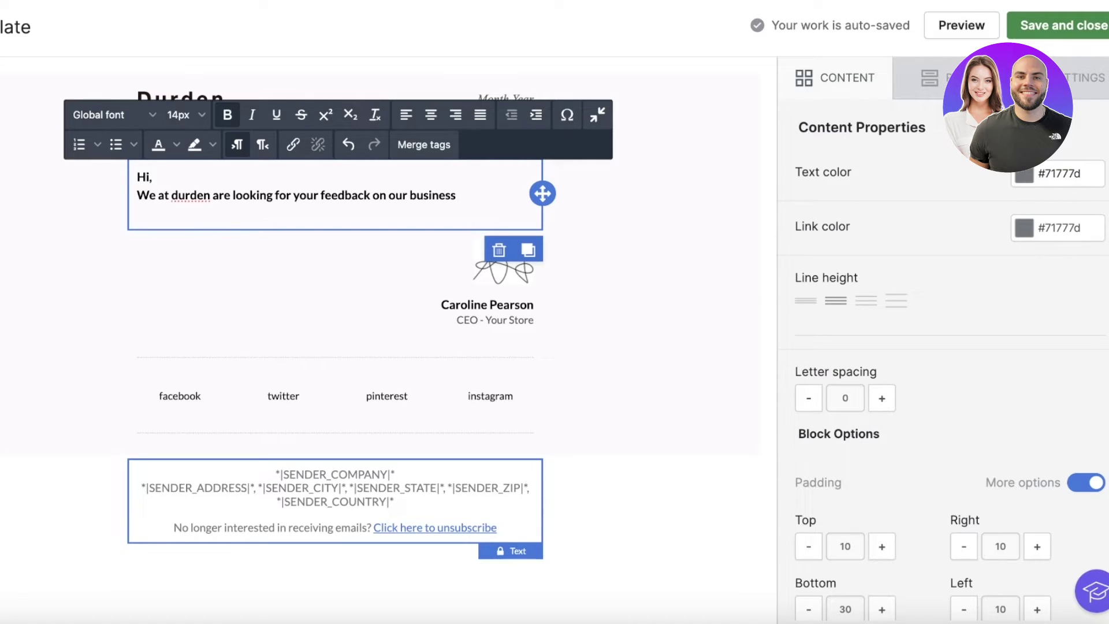
{"action": "type", "text": ". . . . ."}
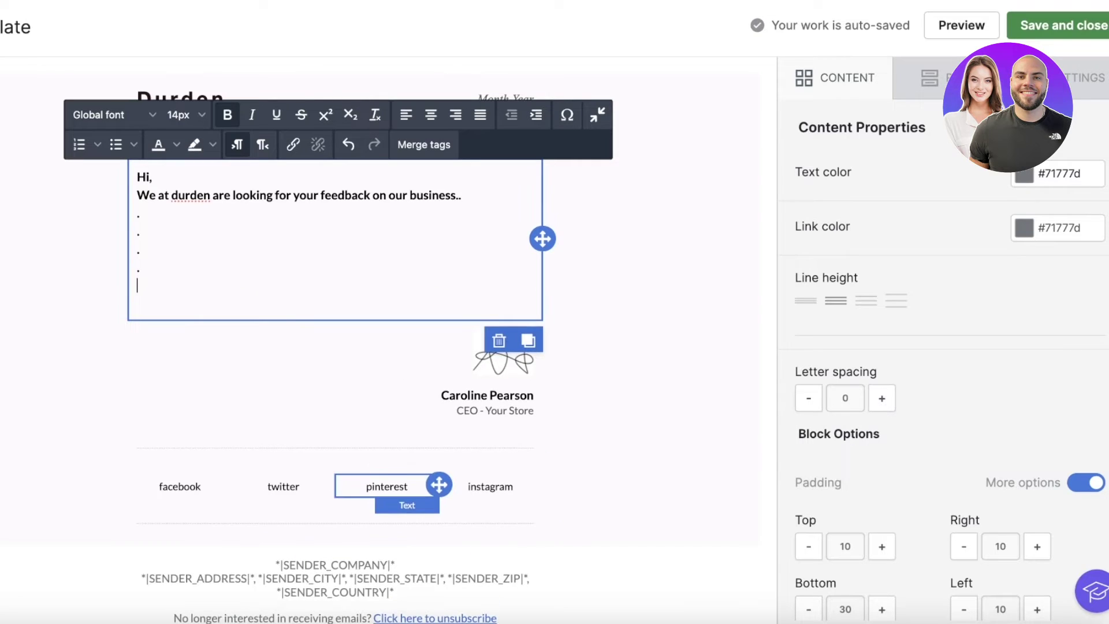
Insert a list block above the body text, and save and close the template.
{"action": "left_click", "coordinate": [834, 81]}
{"action": "left_click_drag", "start_coordinate": [948, 216], "coordinate": [306, 225]}
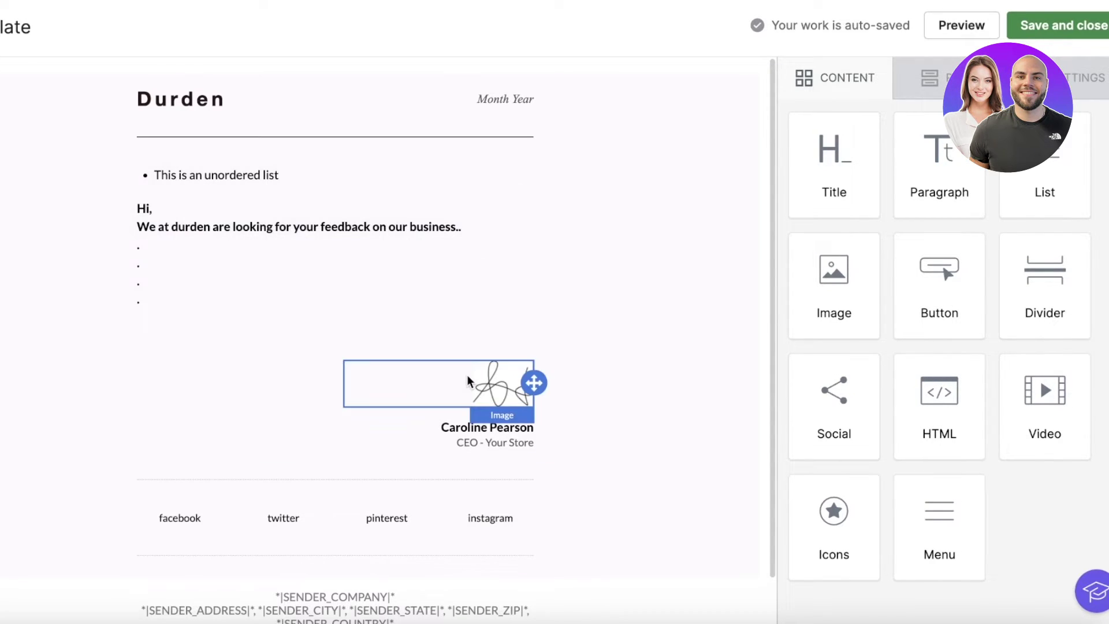
{"action": "left_click", "coordinate": [1106, 25]}
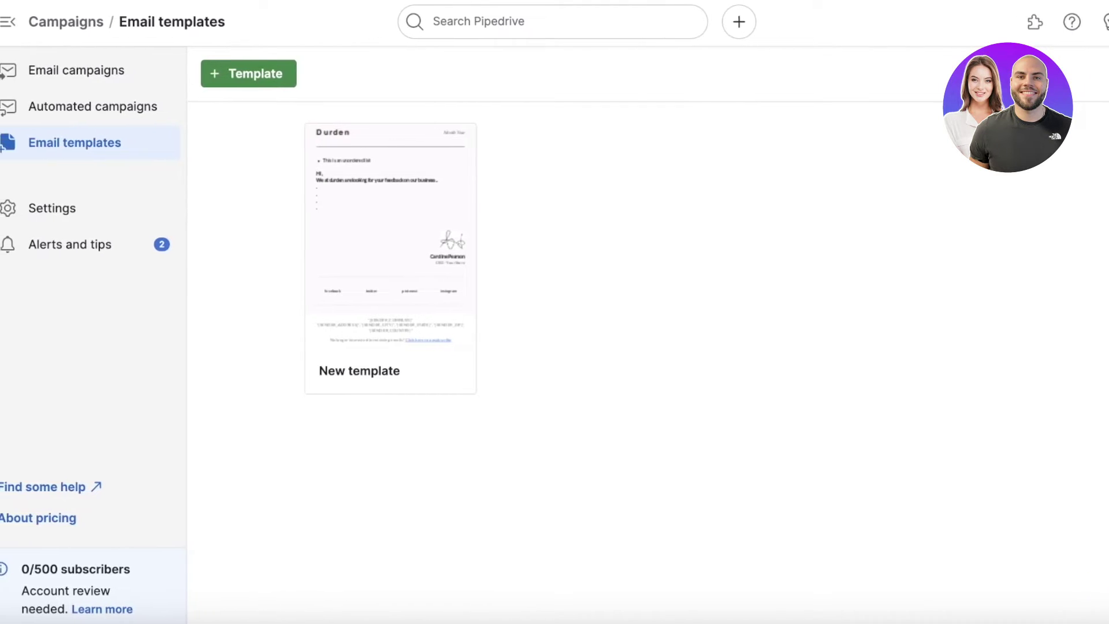
Browse the automation templates for sending campaigns, covering deals, leads and work optimization.
{"action": "left_click", "coordinate": [110, 97]}
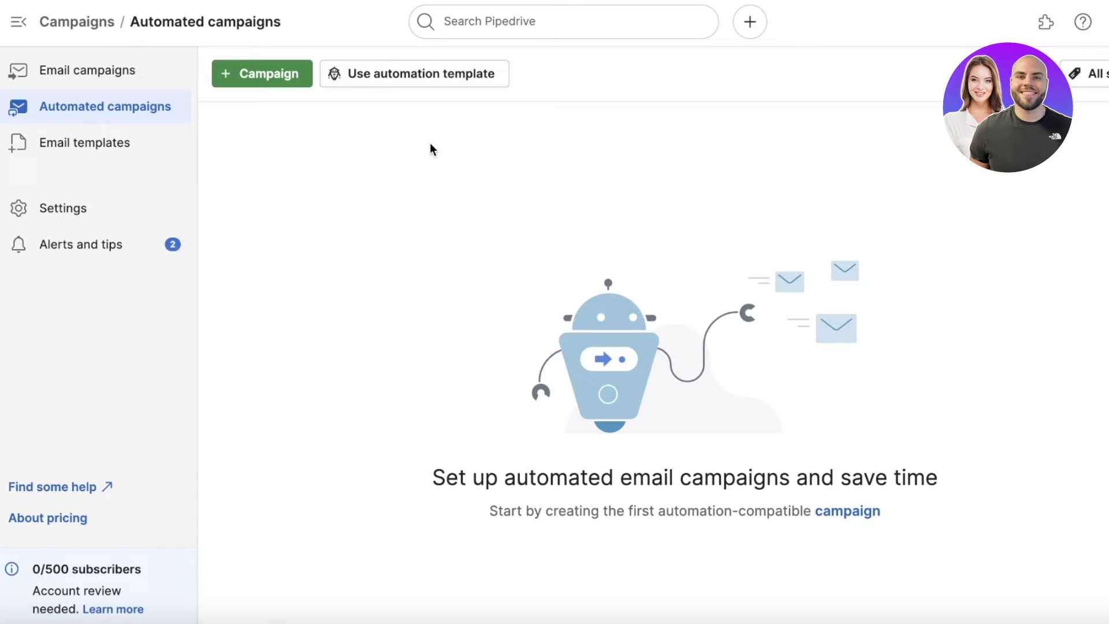
{"action": "left_click", "coordinate": [422, 76]}
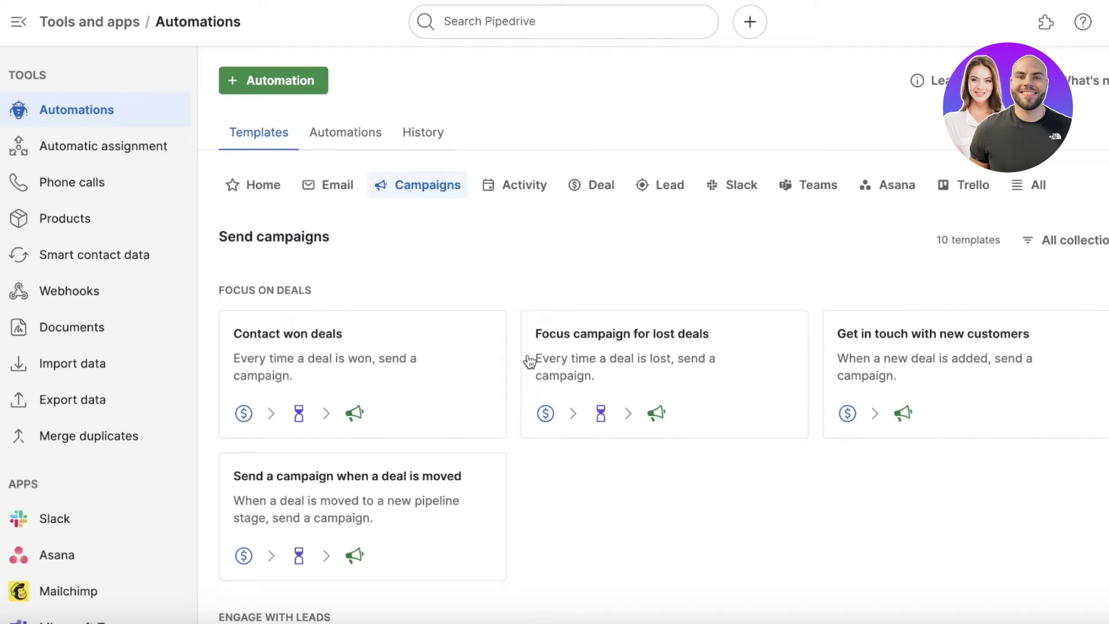
{"action": "scroll", "coordinate": [435, 267], "scroll_direction": "down", "scroll_amount": 5}
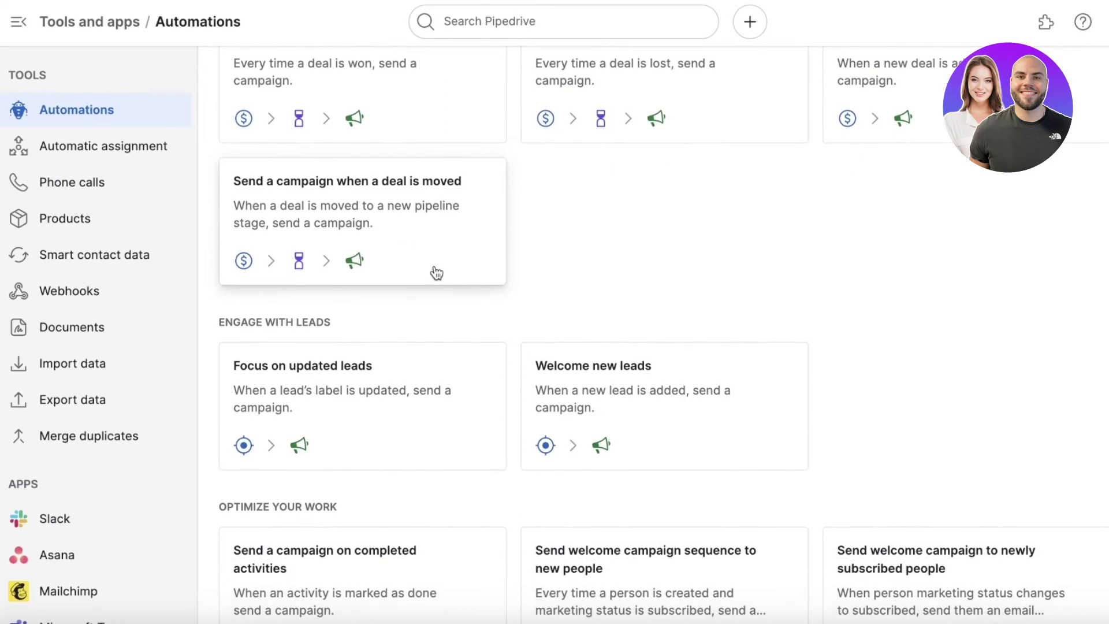
{"action": "scroll", "coordinate": [436, 273], "scroll_direction": "down", "scroll_amount": 2}
{"action": "scroll", "coordinate": [435, 270], "scroll_direction": "up", "scroll_amount": 2}
{"action": "scroll", "coordinate": [434, 271], "scroll_direction": "up", "scroll_amount": 3}
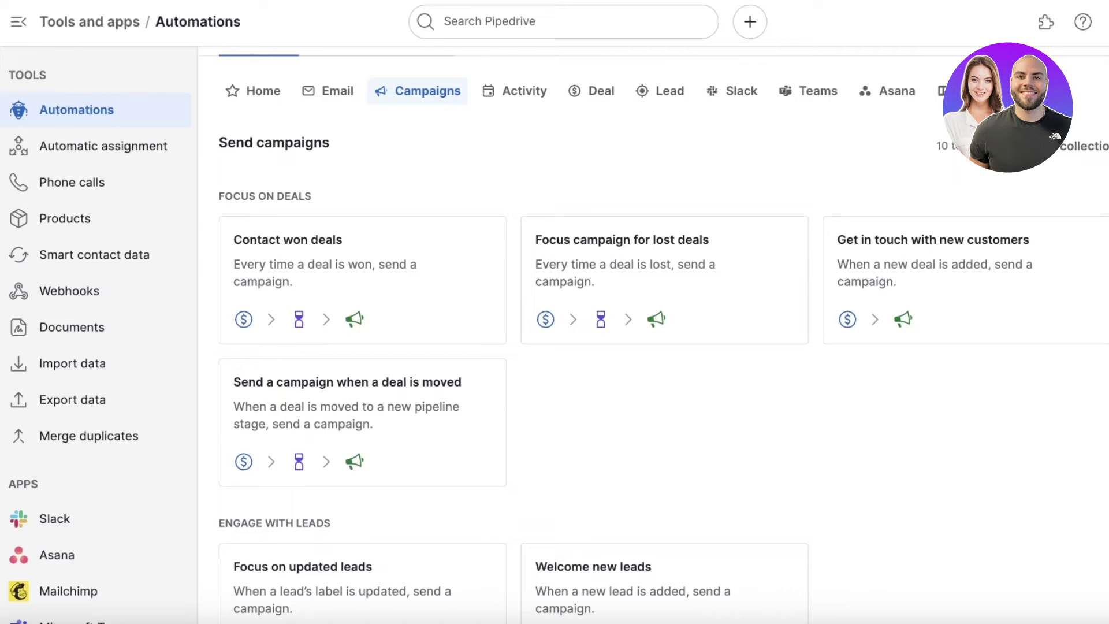
{"action": "scroll", "coordinate": [121, 293], "scroll_direction": "down", "scroll_amount": 3}
{"action": "scroll", "coordinate": [429, 347], "scroll_direction": "down", "scroll_amount": 8}
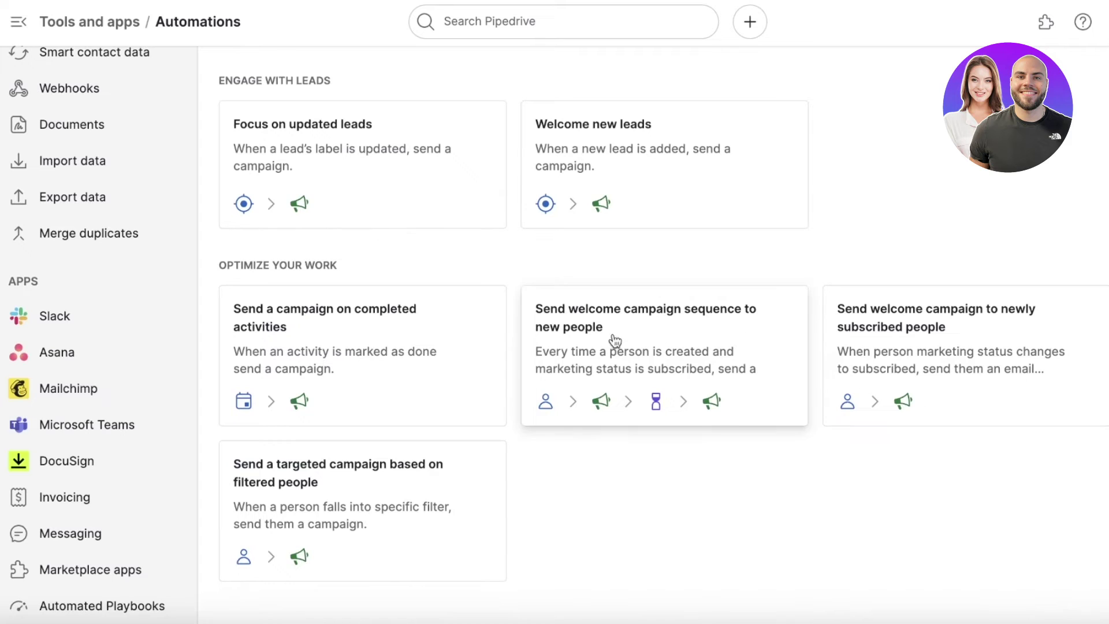
{"action": "scroll", "coordinate": [342, 344], "scroll_direction": "up", "scroll_amount": 8}
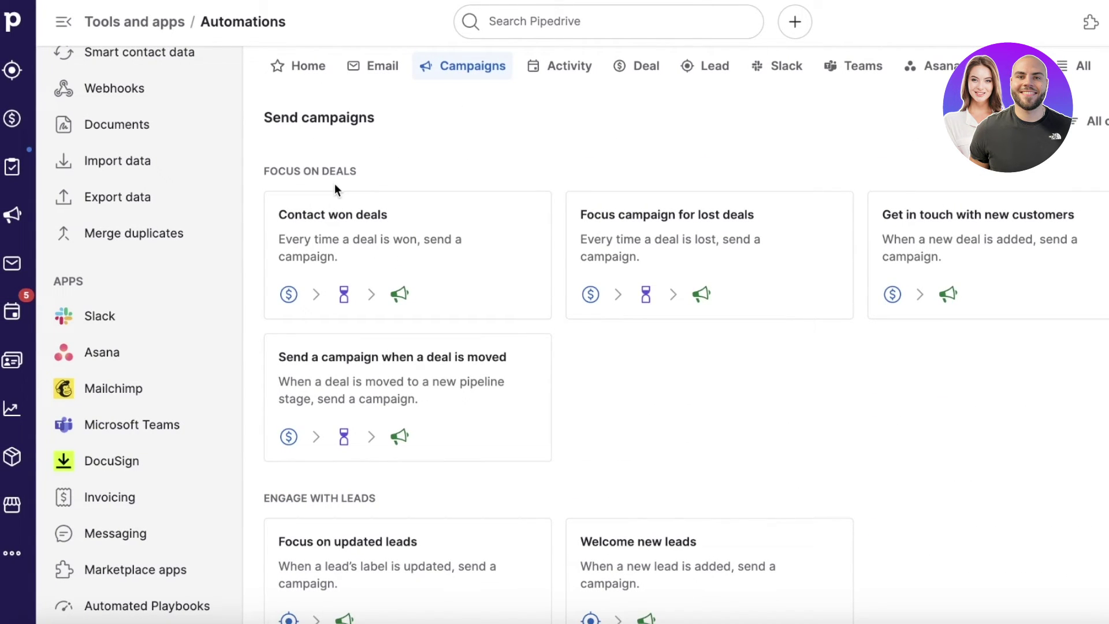
Return to the automated campaigns section and start a new email campaign.
{"action": "left_click", "coordinate": [12, 215]}
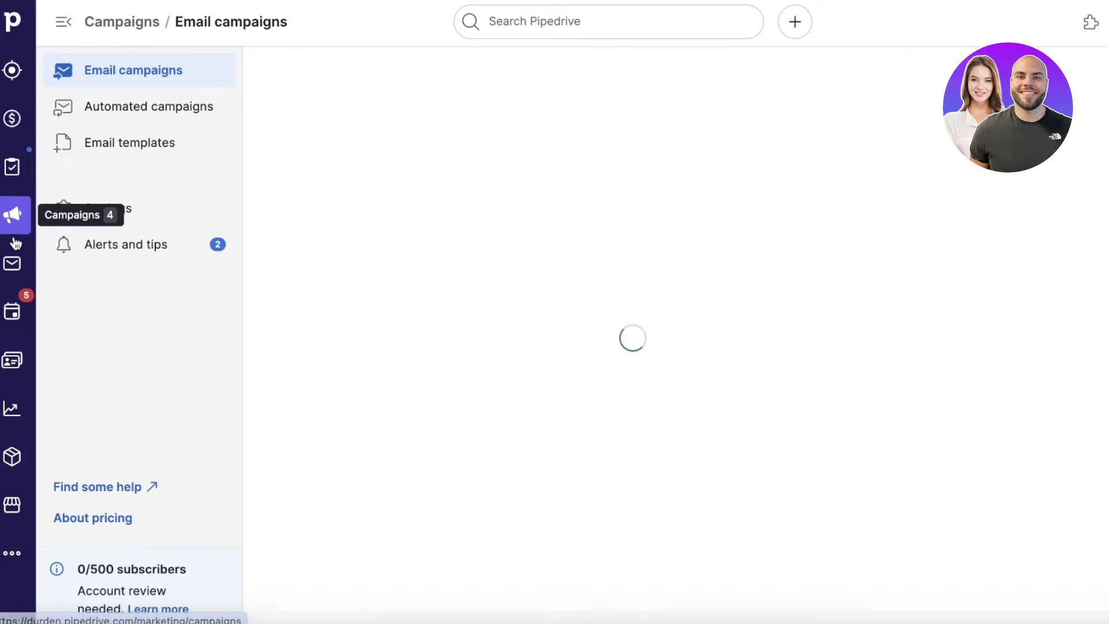
{"action": "left_click", "coordinate": [13, 263]}
{"action": "left_click", "coordinate": [14, 167]}
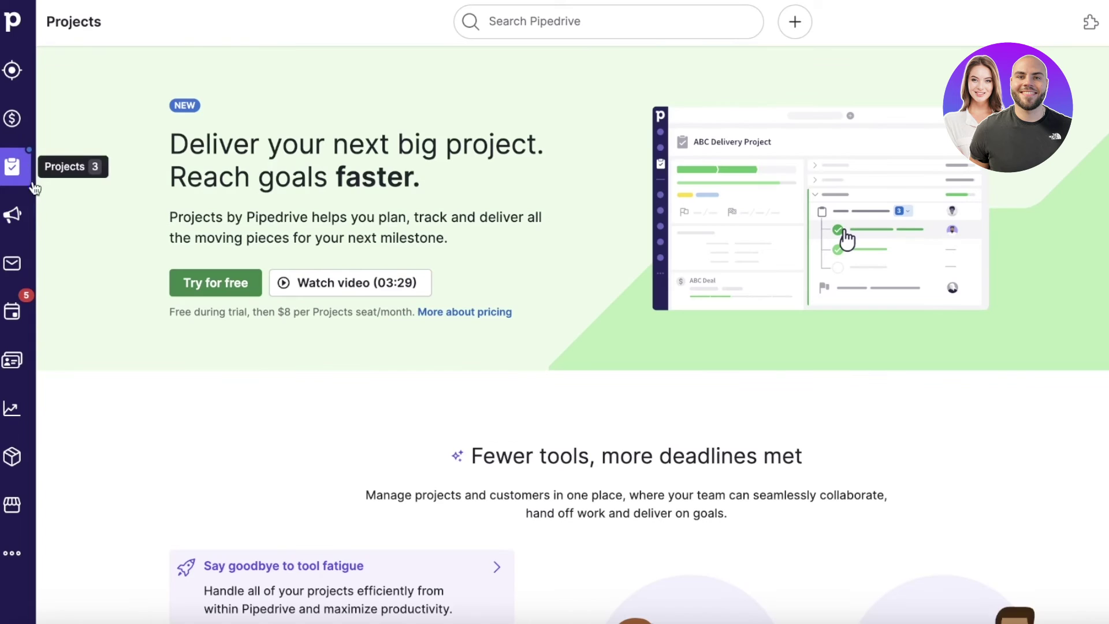
{"action": "left_click", "coordinate": [13, 215]}
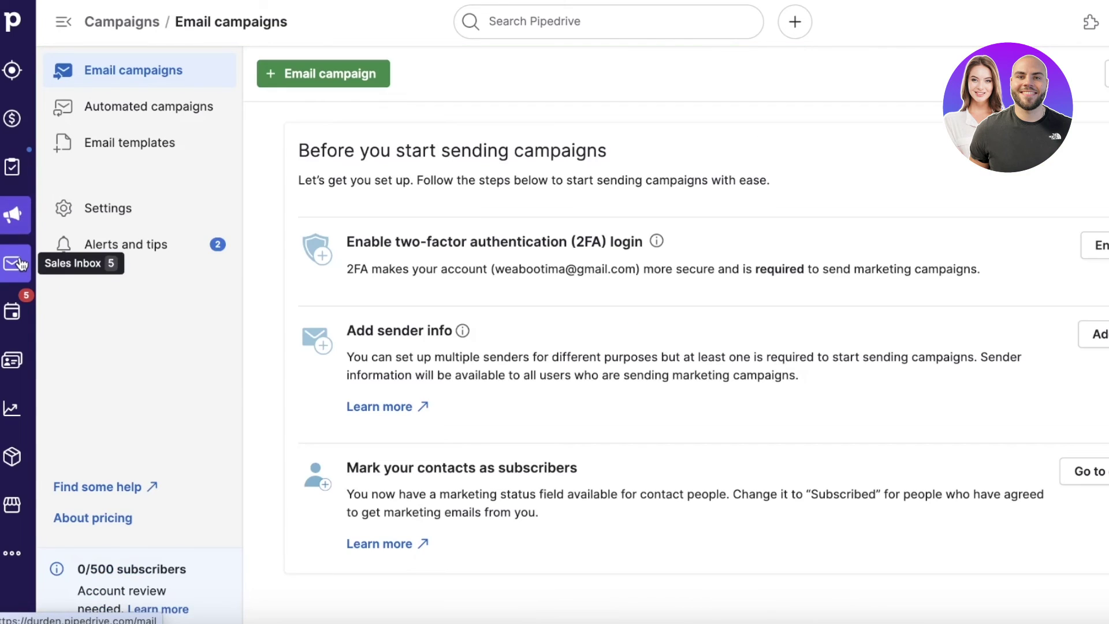
{"action": "left_click", "coordinate": [214, 108]}
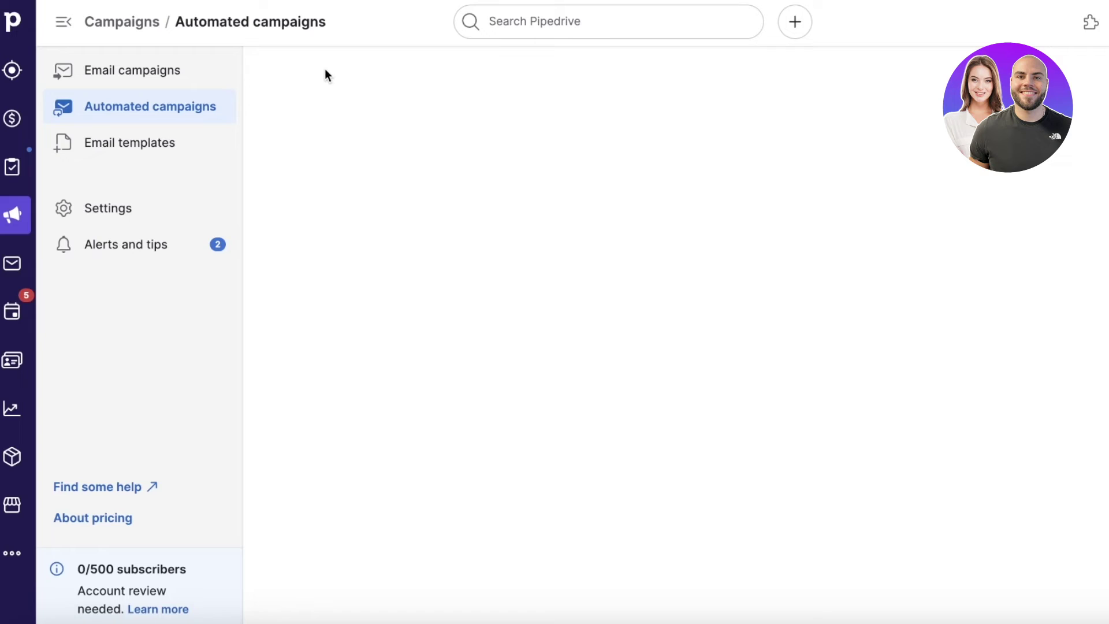
{"action": "left_click", "coordinate": [283, 75]}
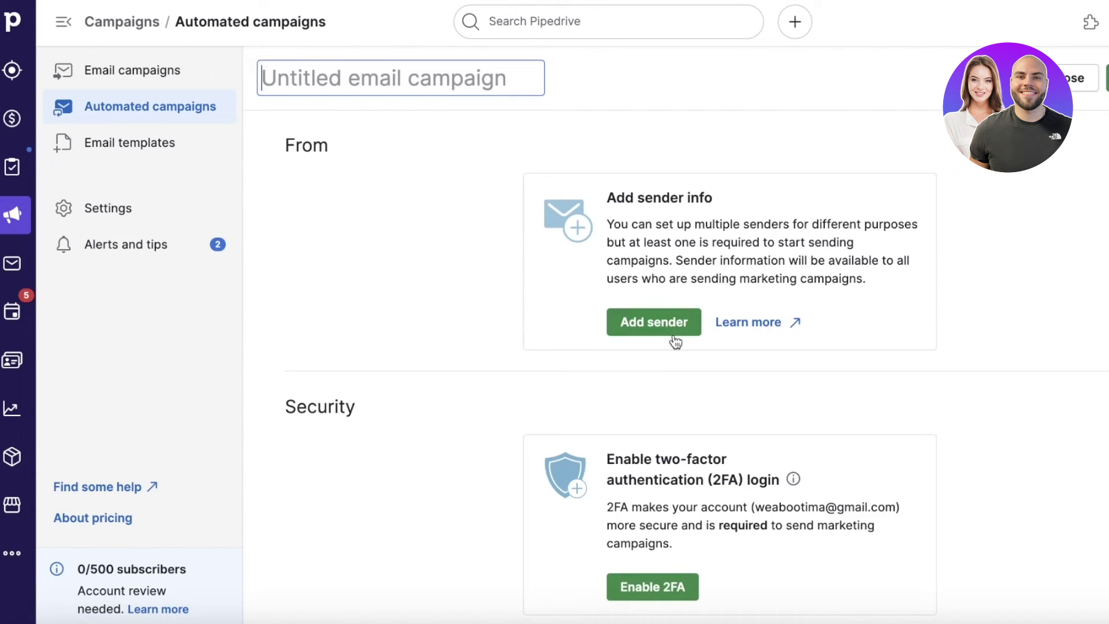
Try to add a Durden sender with the sender's name, sender and reply-to emails, and agreement that all campaign users can use the address.
{"action": "left_click", "coordinate": [670, 329]}
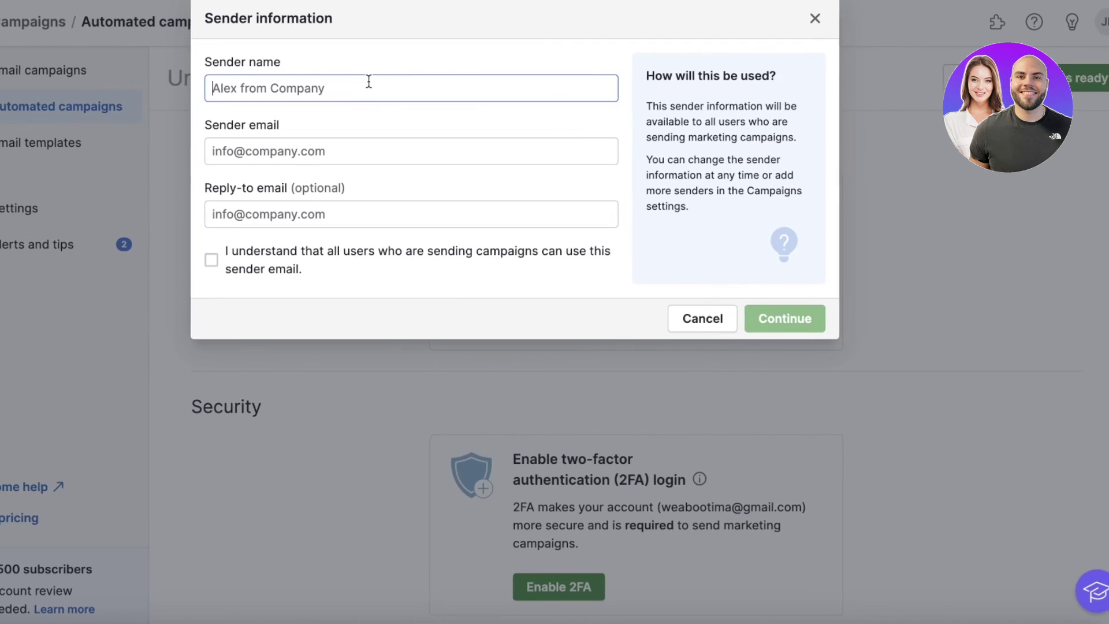
{"action": "type", "text": "JANE"}
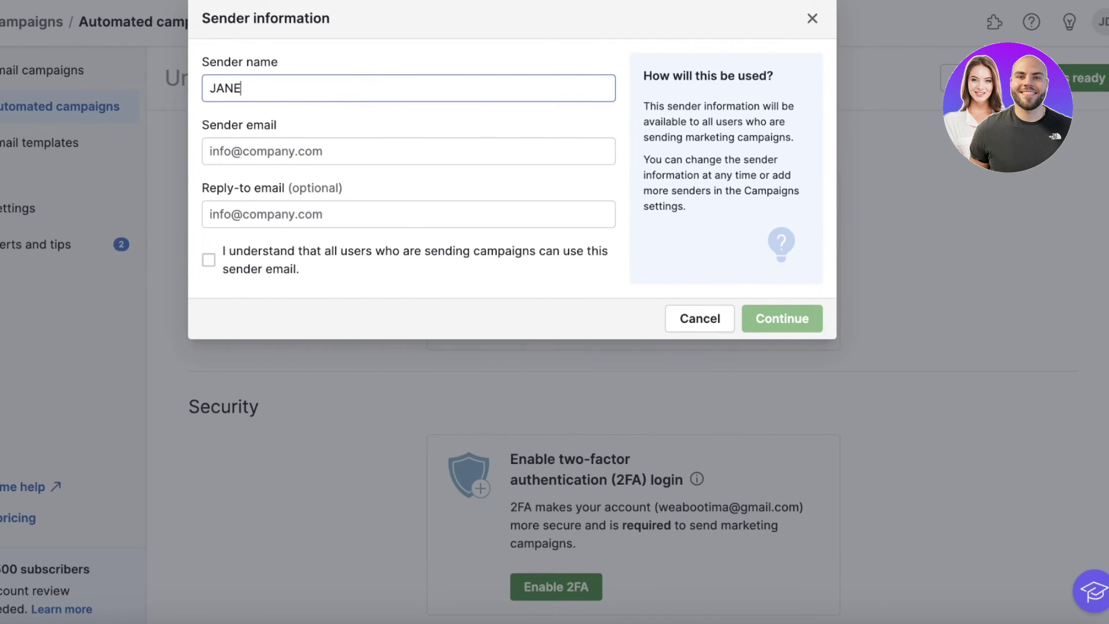
{"action": "type", "text": " from Durden"}
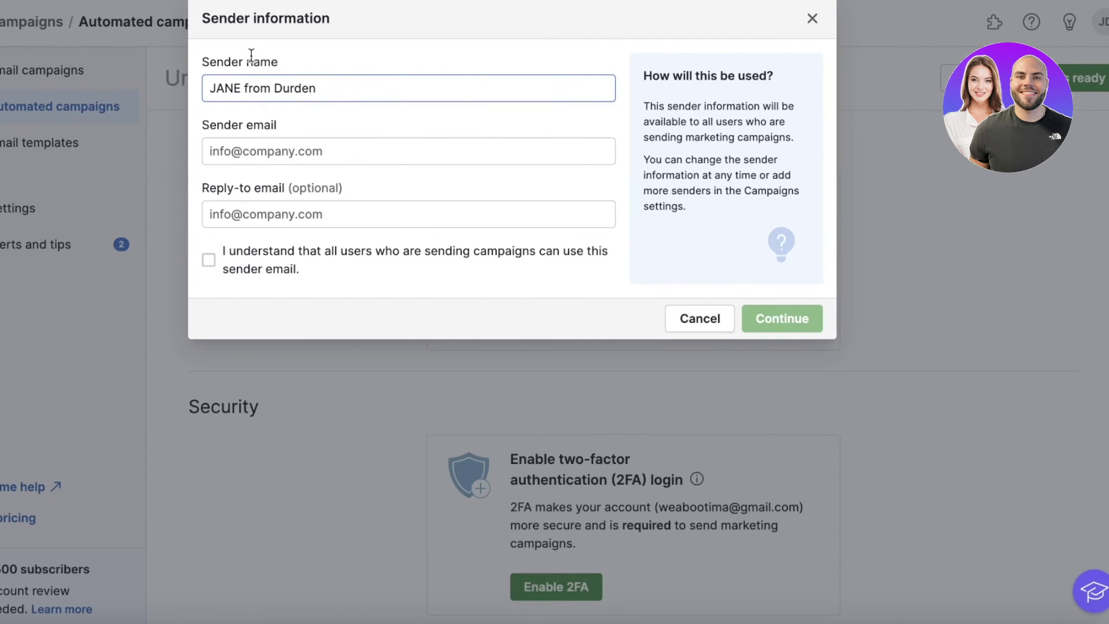
{"action": "left_click", "coordinate": [279, 150]}
{"action": "left_click", "coordinate": [341, 223]}
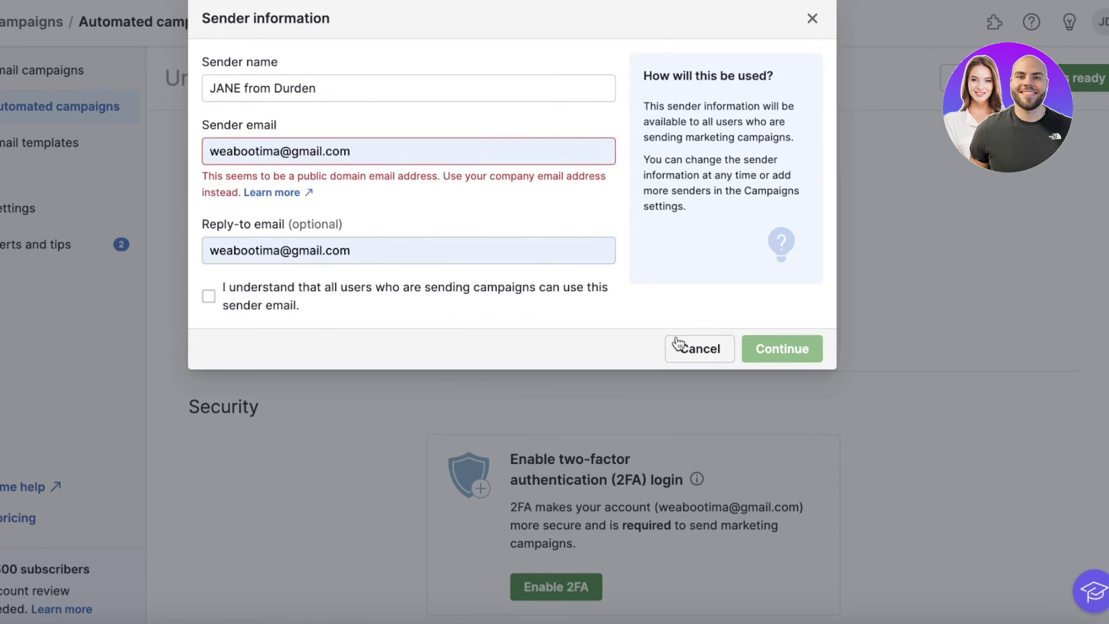
{"action": "left_click", "coordinate": [333, 294]}
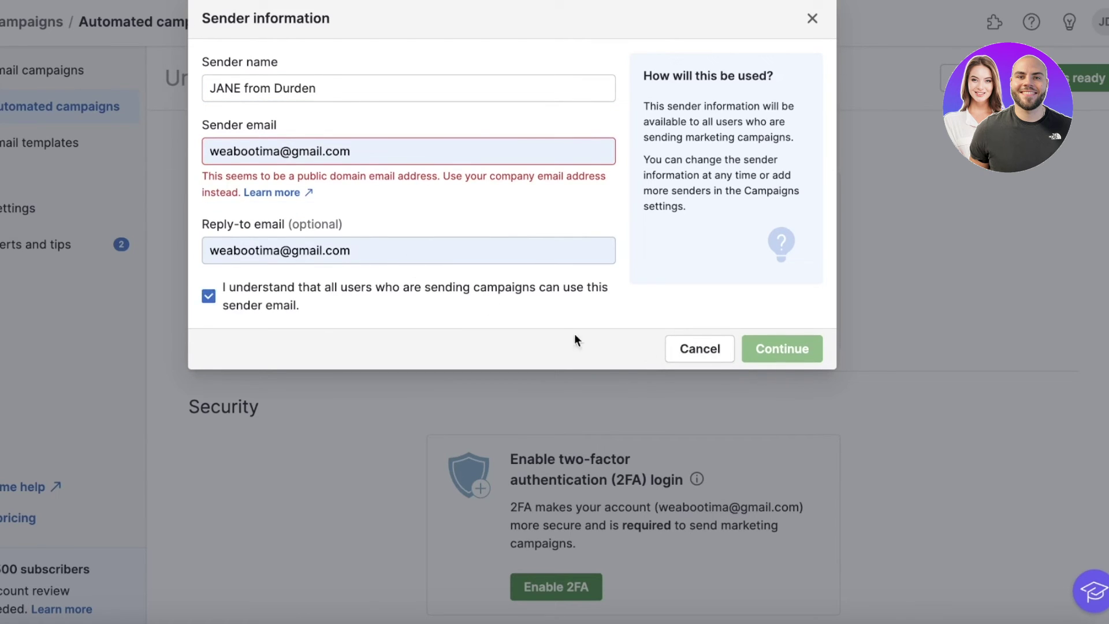
{"action": "left_click", "coordinate": [777, 348]}
Use the previously saved custom template as the campaign's email content.
{"action": "scroll", "coordinate": [571, 397], "scroll_direction": "down", "scroll_amount": 10}
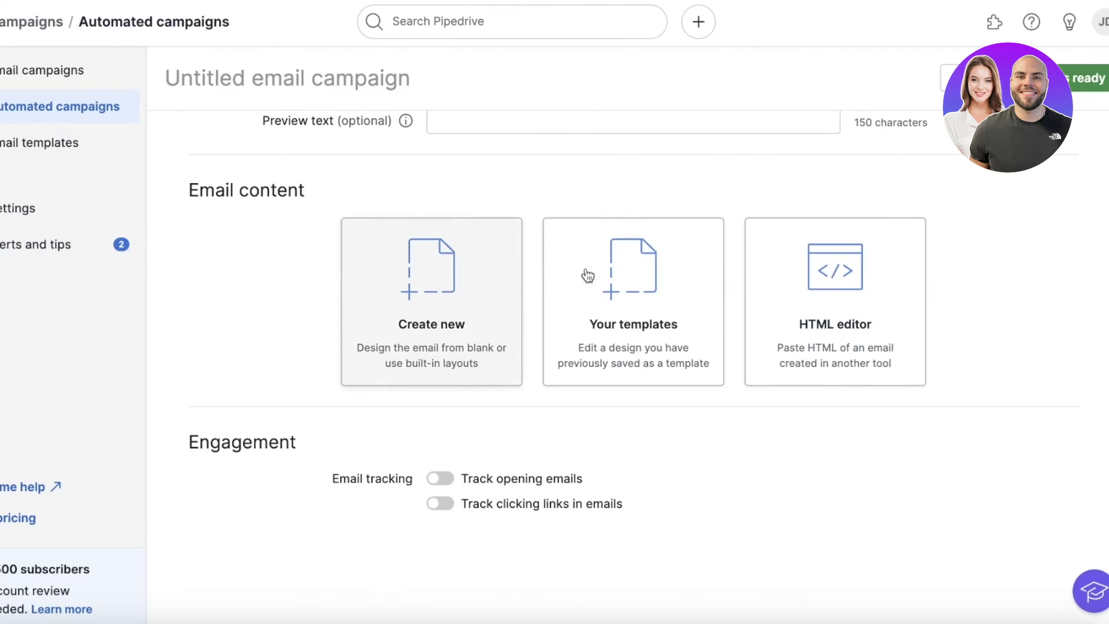
{"action": "left_click", "coordinate": [633, 283]}
{"action": "left_click", "coordinate": [632, 281]}
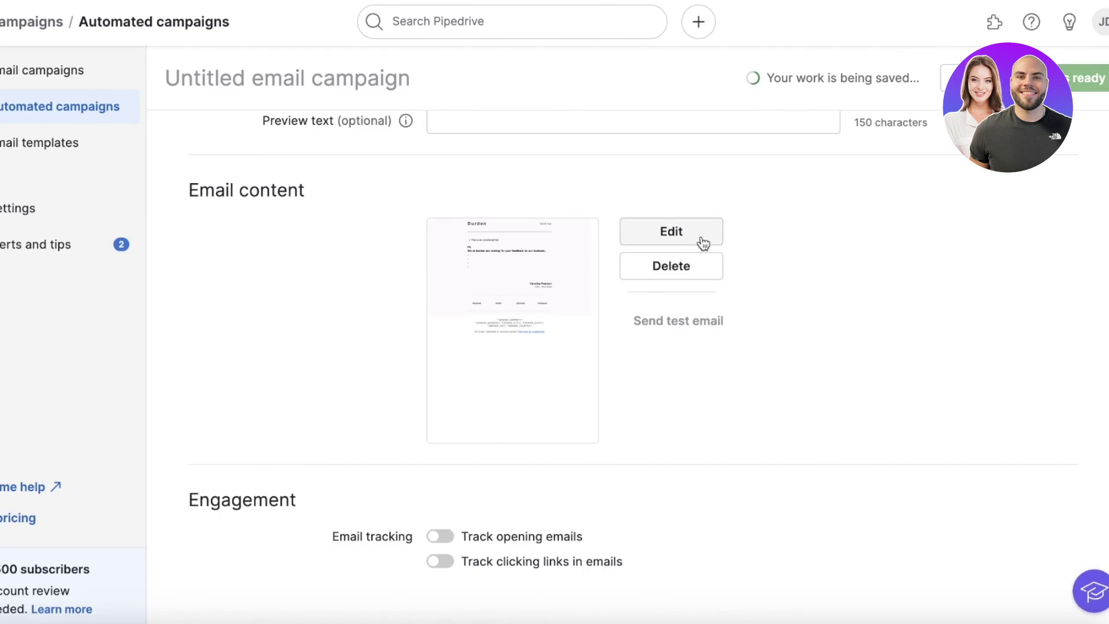
Enable tracking of both email opens and link clicks for the campaign.
{"action": "scroll", "coordinate": [664, 260], "scroll_direction": "down", "scroll_amount": 1}
{"action": "left_click", "coordinate": [436, 477]}
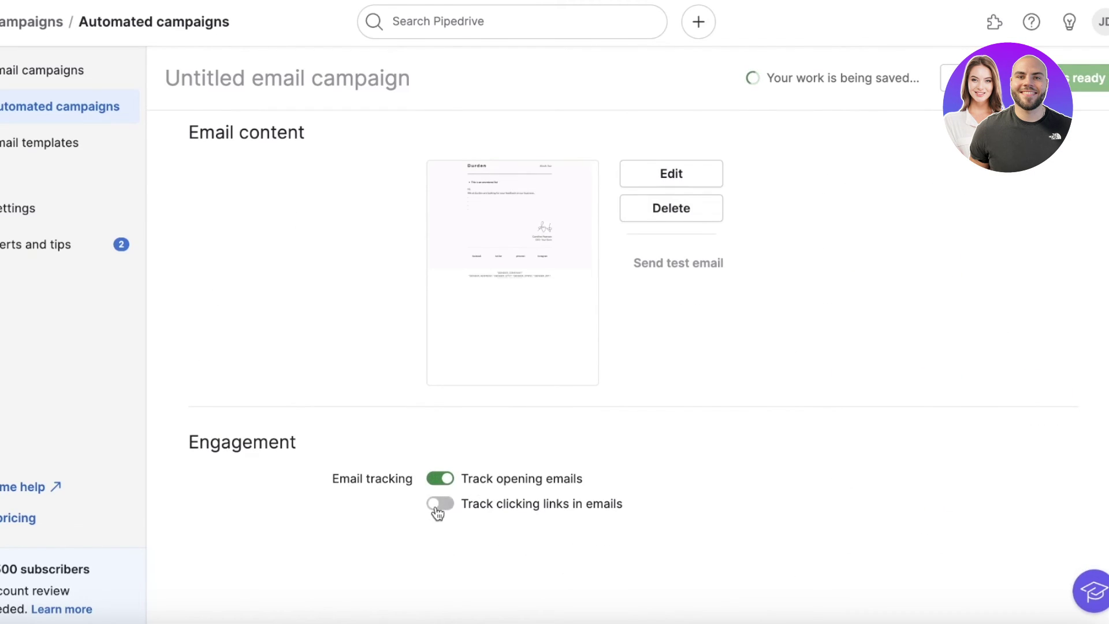
{"action": "scroll", "coordinate": [834, 307], "scroll_direction": "up", "scroll_amount": 10}
{"action": "scroll", "coordinate": [709, 289], "scroll_direction": "down", "scroll_amount": 10}
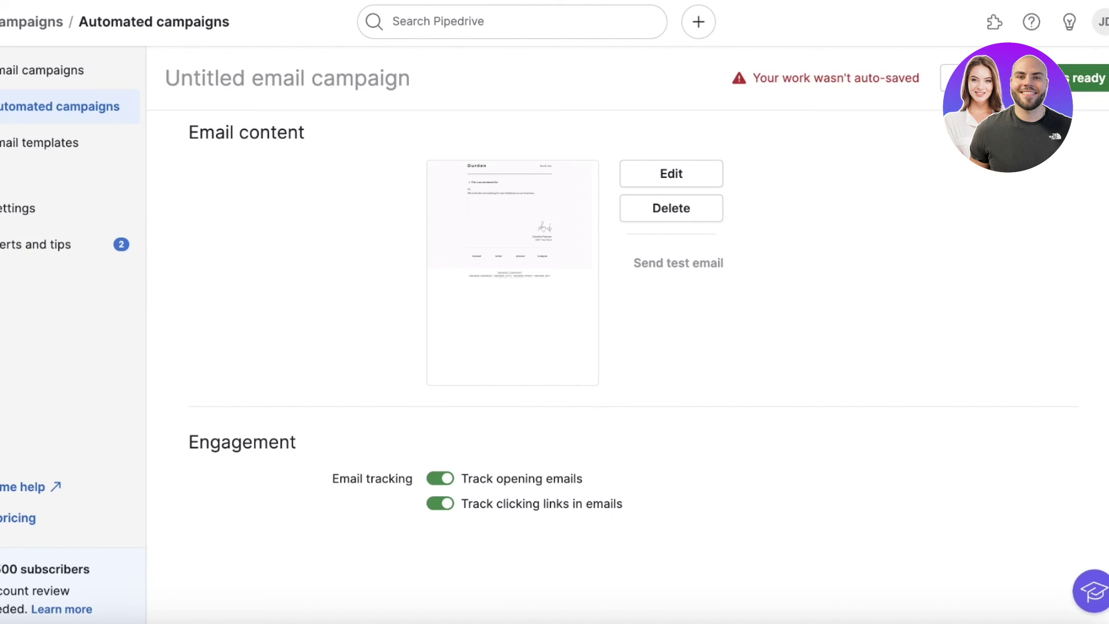
Review the campaign's subject, sender and security sections for required information that is still missing.
{"action": "scroll", "coordinate": [321, 363], "scroll_direction": "up", "scroll_amount": 4}
{"action": "left_click", "coordinate": [536, 196]}
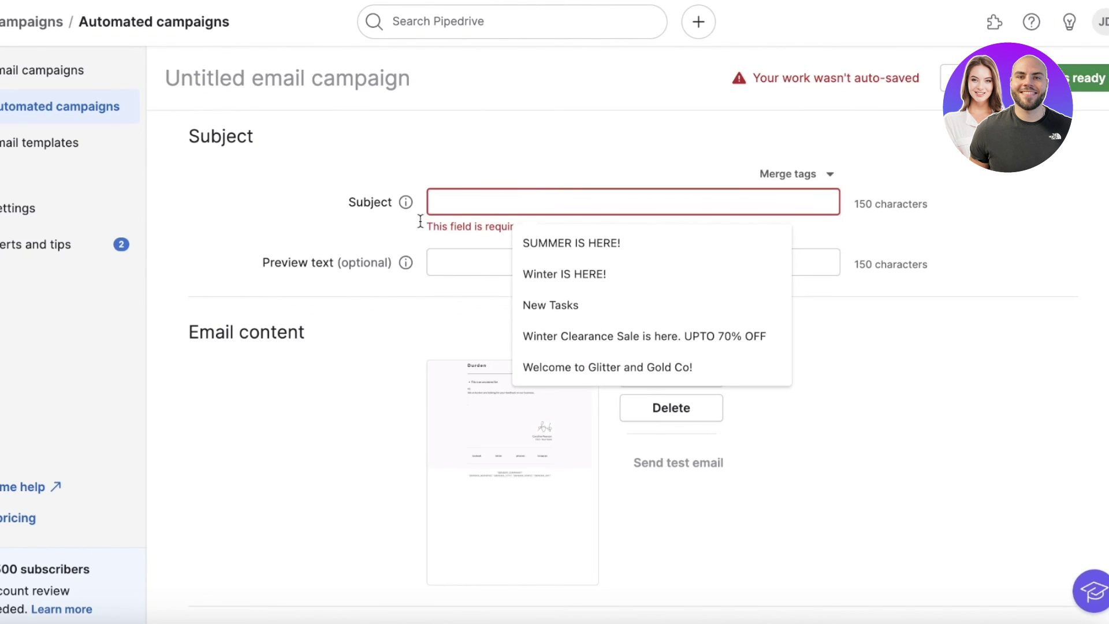
{"action": "left_click", "coordinate": [349, 223]}
{"action": "scroll", "coordinate": [421, 149], "scroll_direction": "down", "scroll_amount": 10}
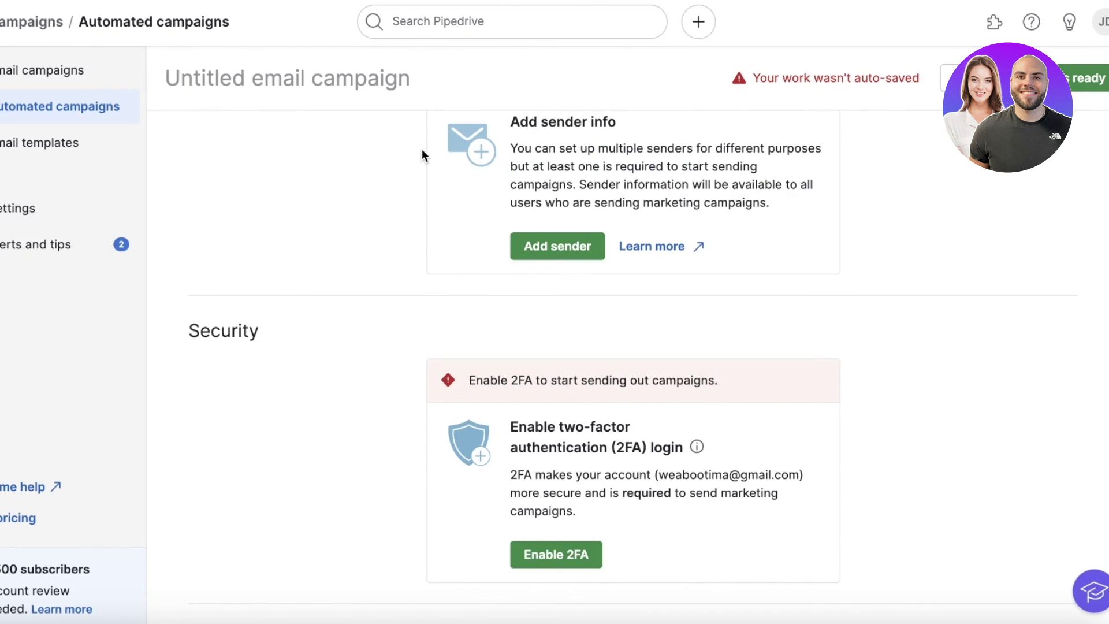
{"action": "scroll", "coordinate": [422, 149], "scroll_direction": "up", "scroll_amount": 2}
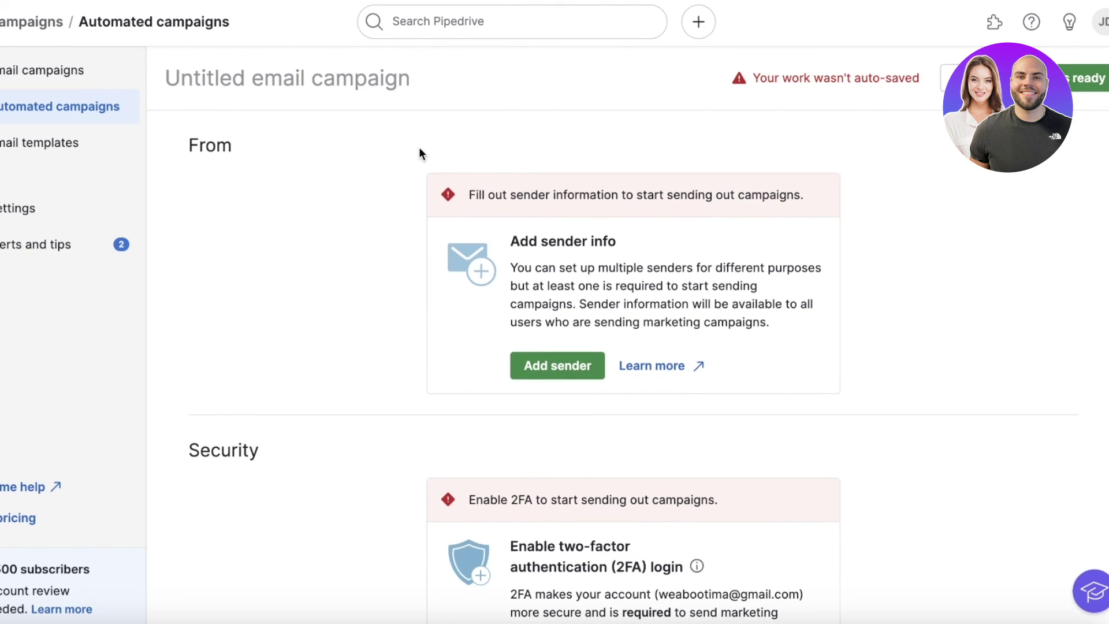